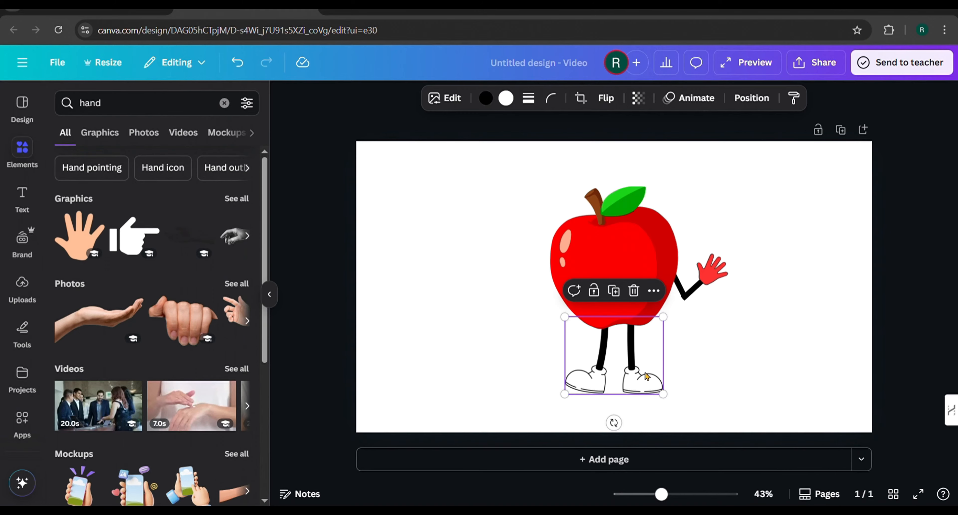
# Recolor the white shoes on the legs graphic with the default red and deselect it
pyautogui.click(505, 97)
pyautogui.click(74, 394)
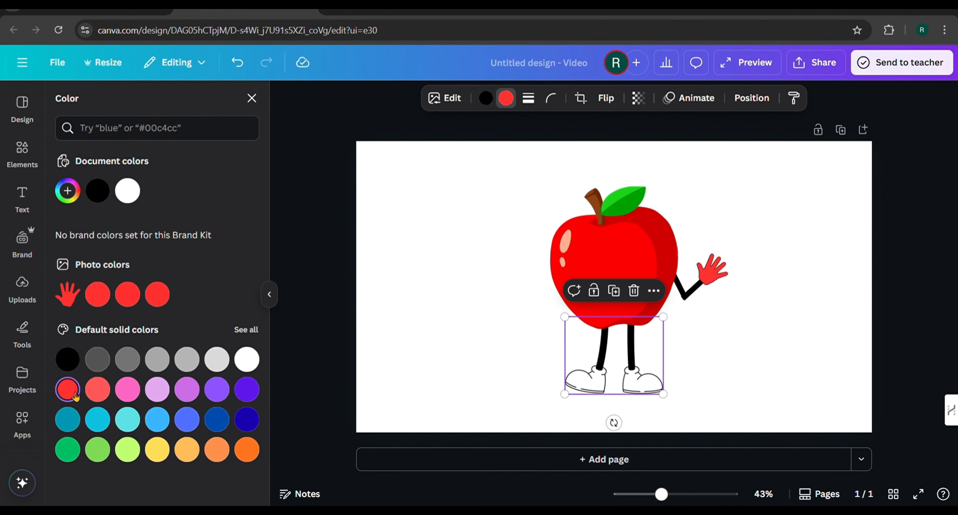
pyautogui.click(443, 313)
# Build the apple's left arm from two copies of the black arm line, bent at the elbow with both ends meeting the body
pyautogui.click(695, 294)
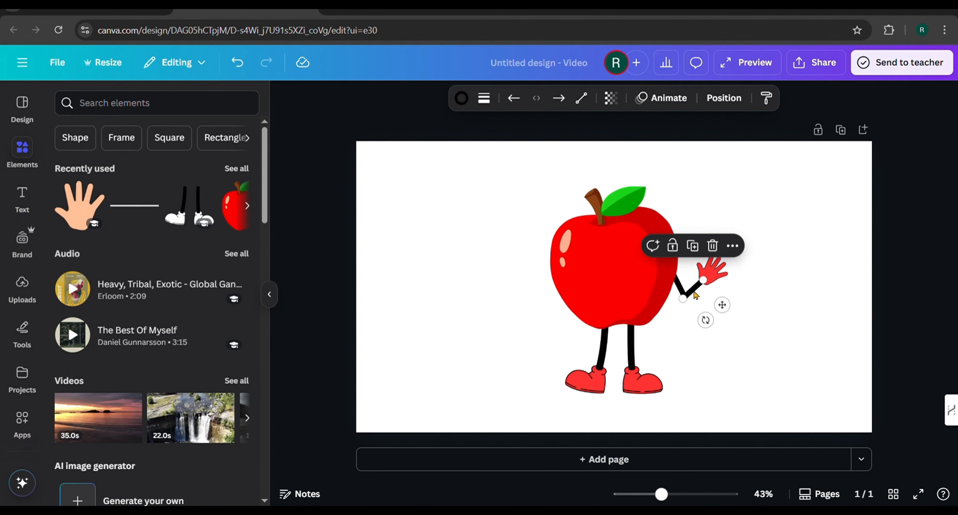
pyautogui.moveTo(722, 304); pyautogui.dragTo(424, 277)
pyautogui.hotkey('ctrl', 'd')
pyautogui.moveTo(408, 292); pyautogui.dragTo(454, 223)
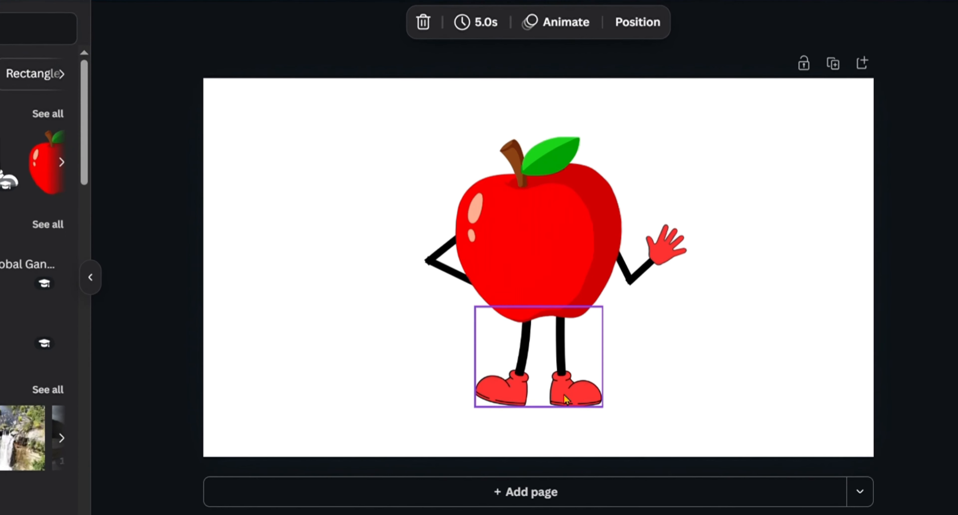
# Duplicate the legs graphic exactly over the original and crop the copy to the right leg only
pyautogui.click(635, 387)
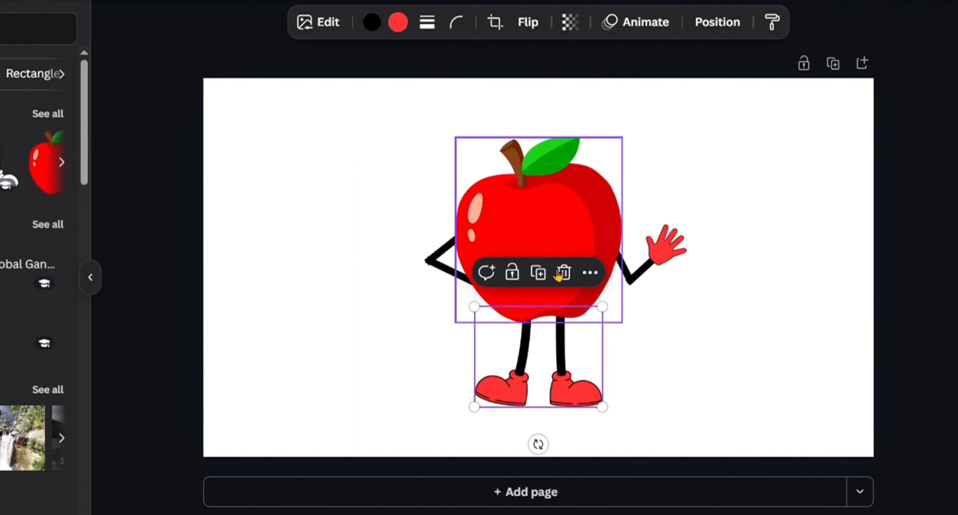
pyautogui.click(538, 272)
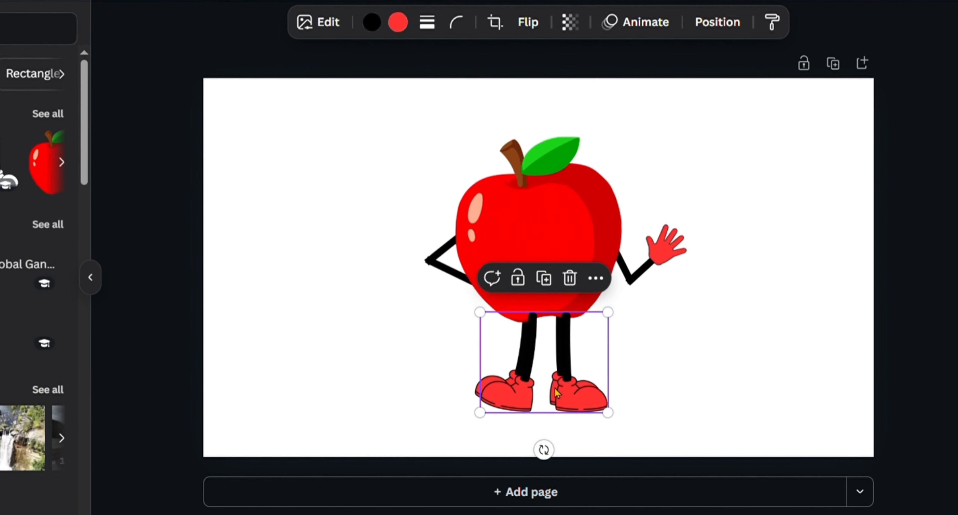
pyautogui.moveTo(555, 389); pyautogui.dragTo(554, 389)
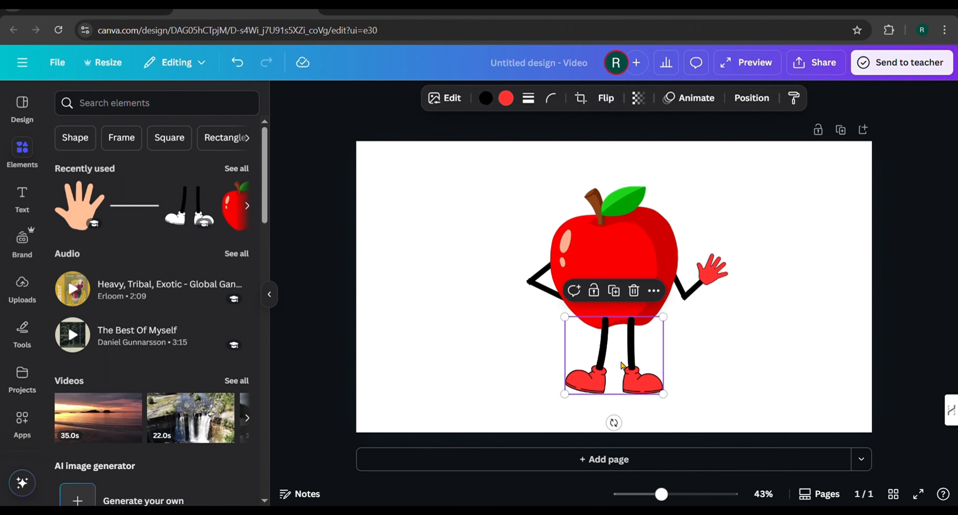
pyautogui.doubleClick(621, 366)
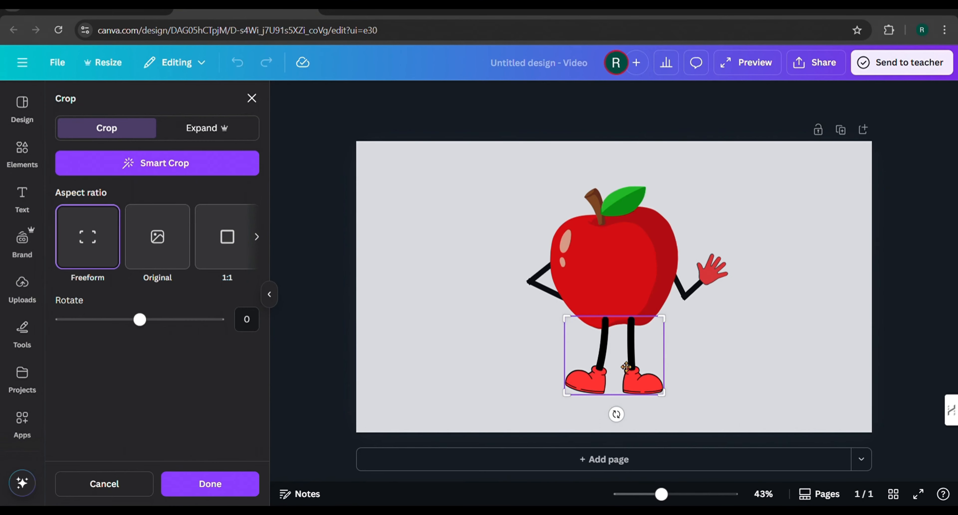
pyautogui.moveTo(572, 402); pyautogui.dragTo(621, 402)
pyautogui.click(586, 375)
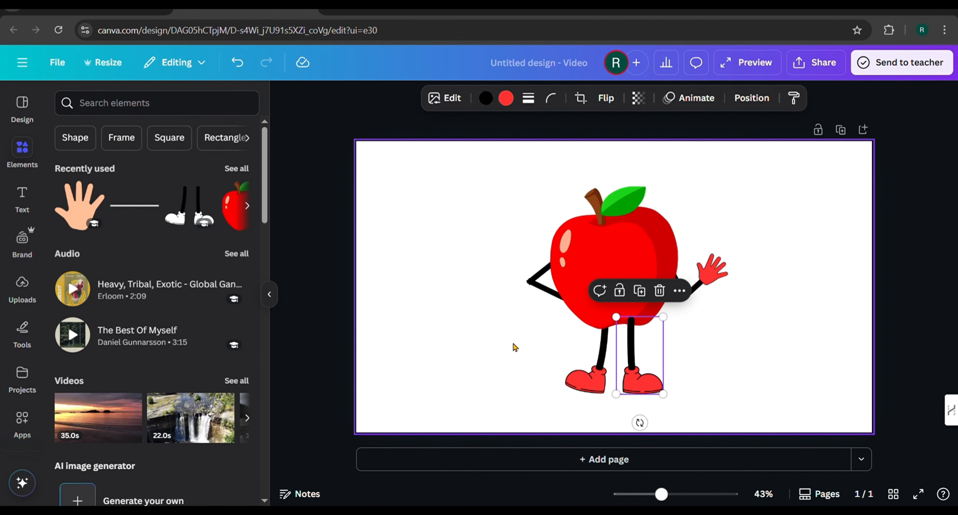
# Crop the original legs graphic so that only the left leg remains
pyautogui.doubleClick(579, 357)
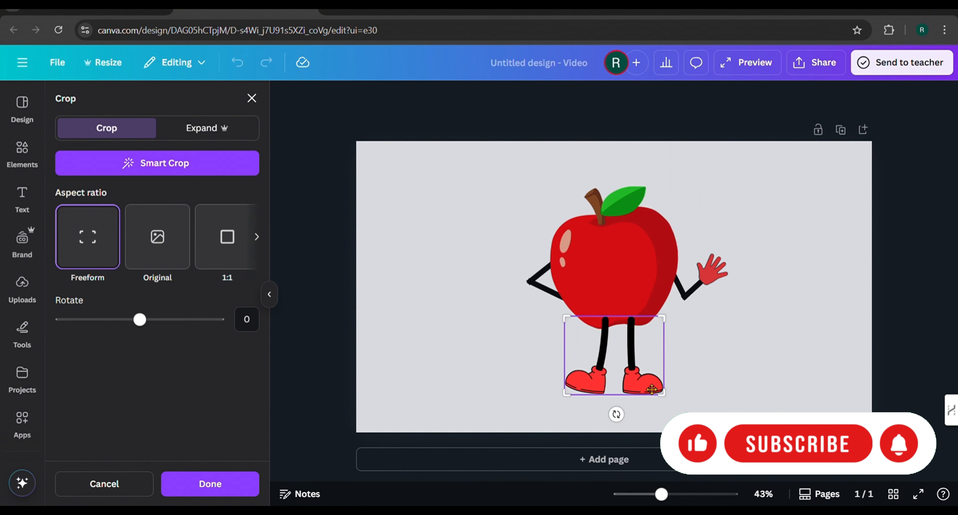
pyautogui.moveTo(673, 403); pyautogui.dragTo(622, 408)
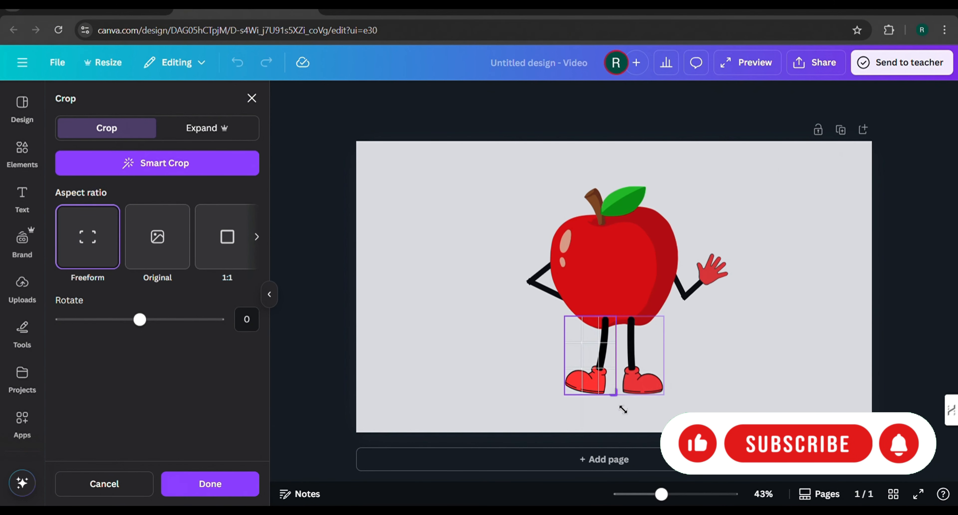
pyautogui.click(702, 374)
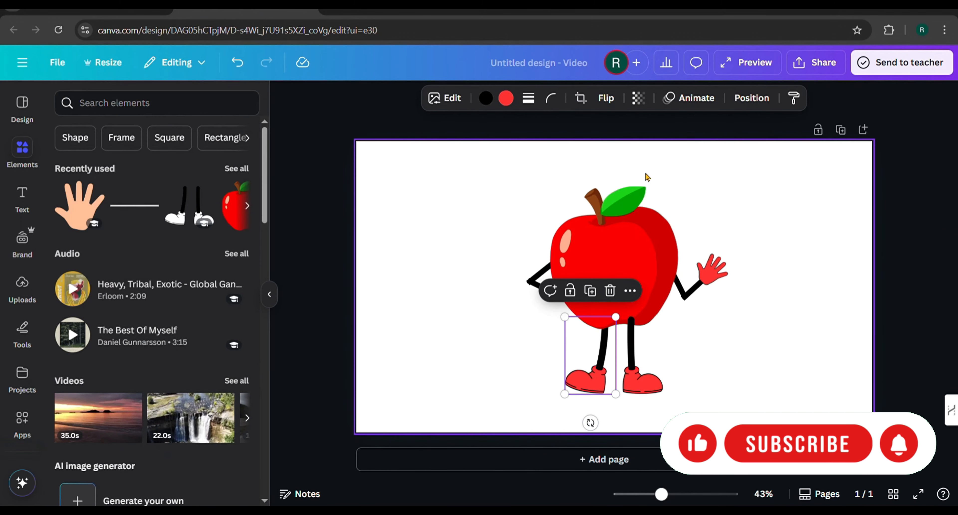
# Move the apple above the right leg to the top of the layer order
pyautogui.click(752, 98)
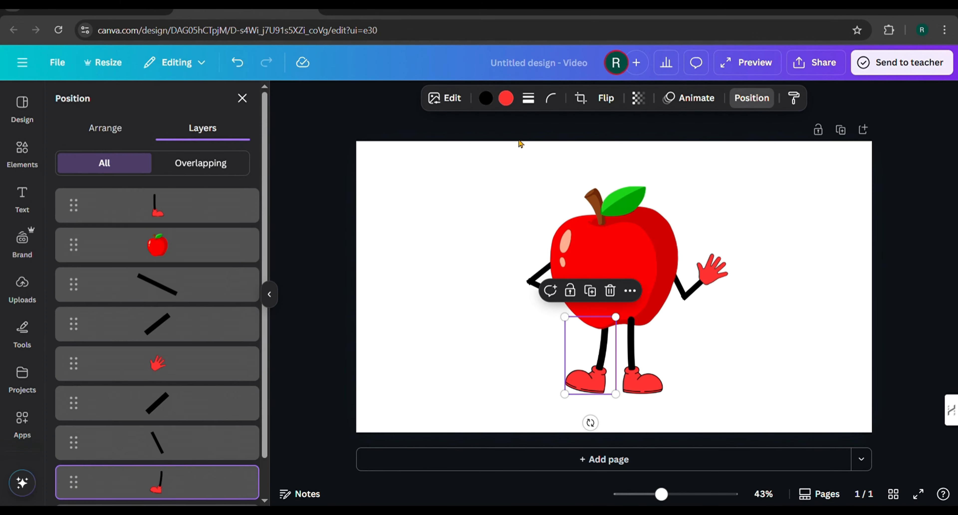
pyautogui.moveTo(194, 249); pyautogui.dragTo(201, 198)
pyautogui.click(466, 326)
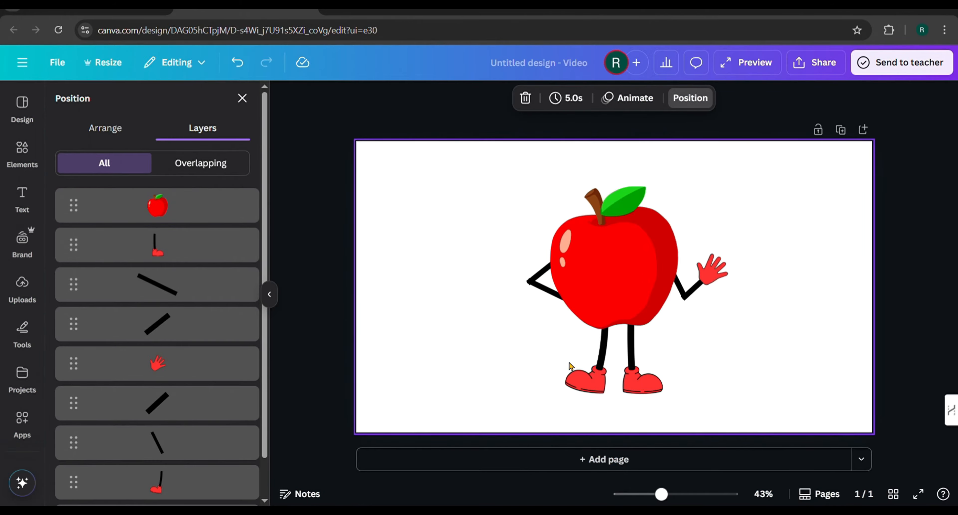
# Duplicate the left leg exactly over itself and crop the copy to the shoe only
pyautogui.click(594, 379)
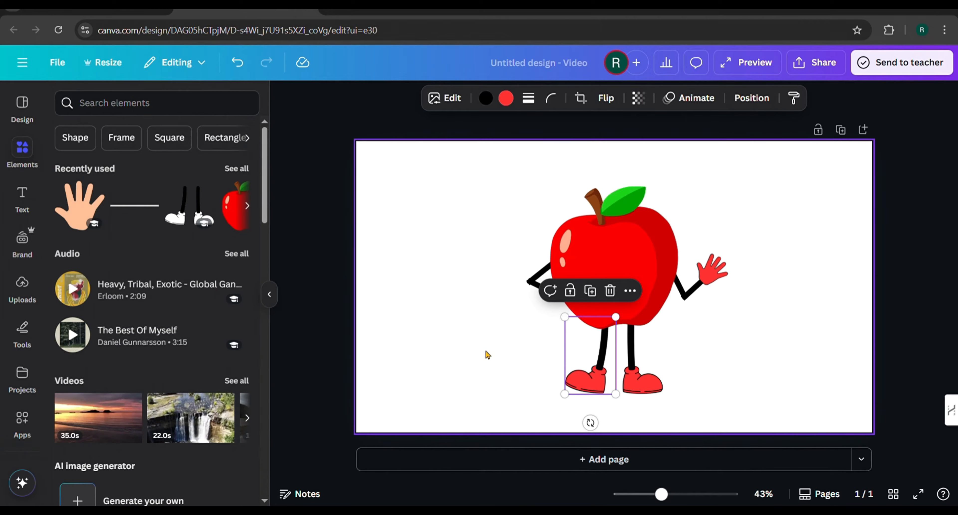
pyautogui.click(598, 291)
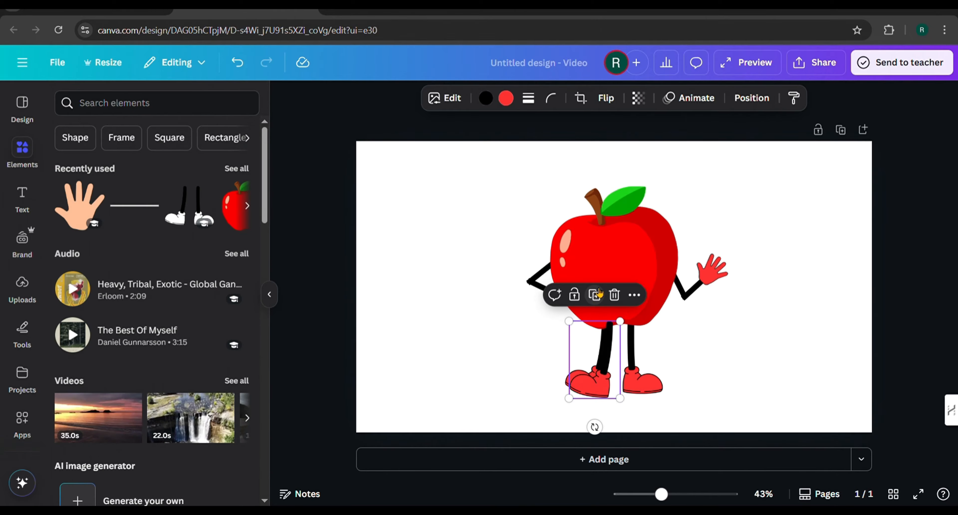
pyautogui.moveTo(595, 379); pyautogui.dragTo(592, 377)
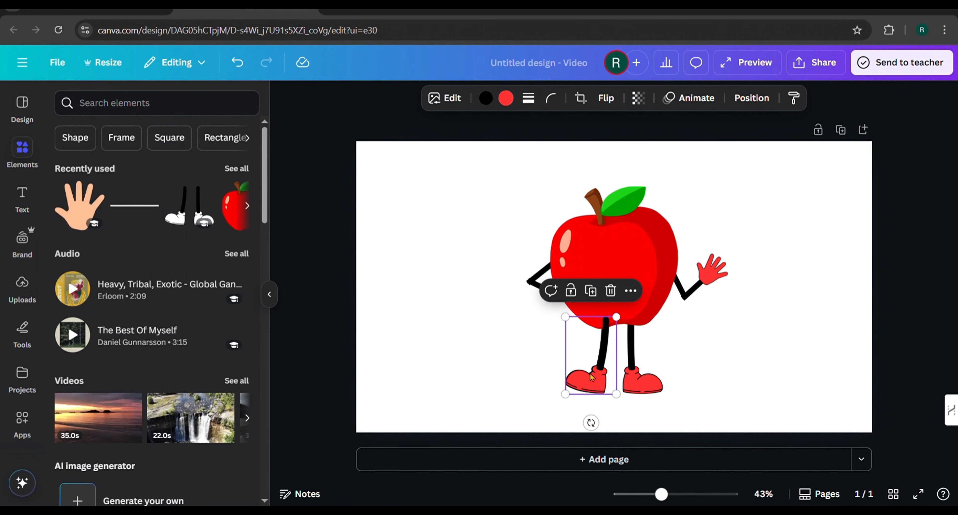
pyautogui.doubleClick(592, 348)
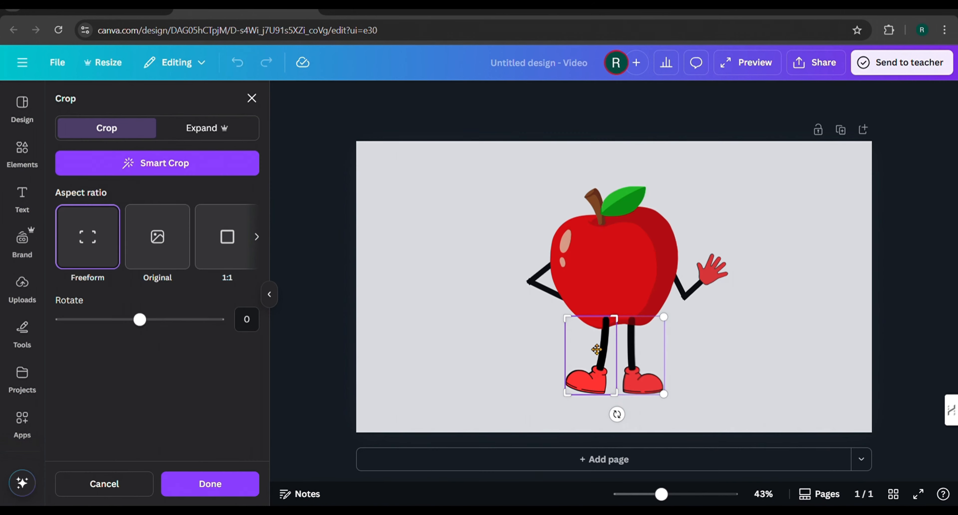
pyautogui.moveTo(620, 324); pyautogui.dragTo(618, 374)
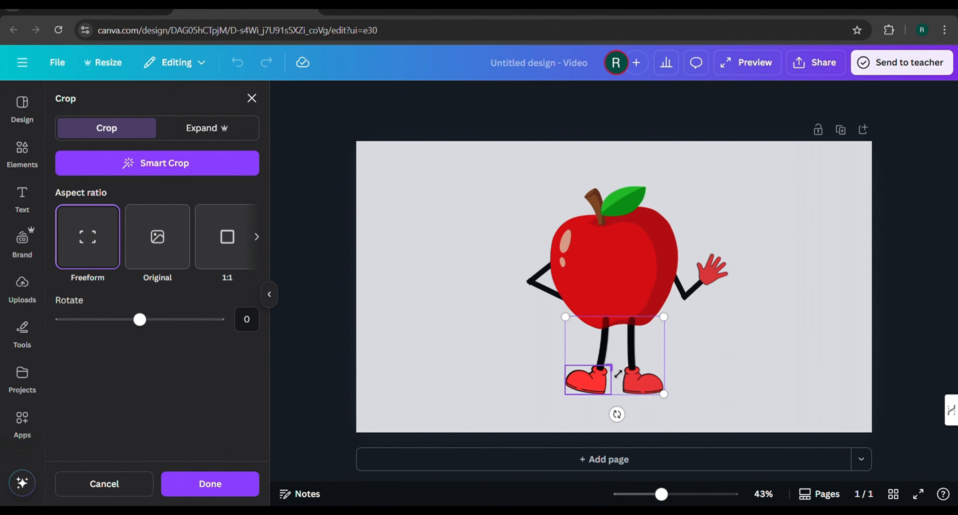
pyautogui.click(713, 365)
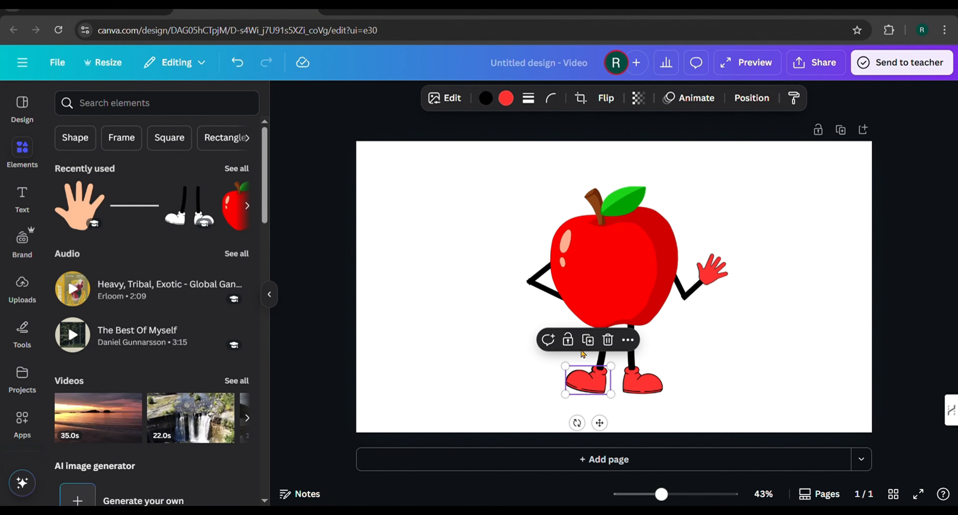
# Crop the shoe off the original left leg, keeping only the black leg part
pyautogui.doubleClick(592, 358)
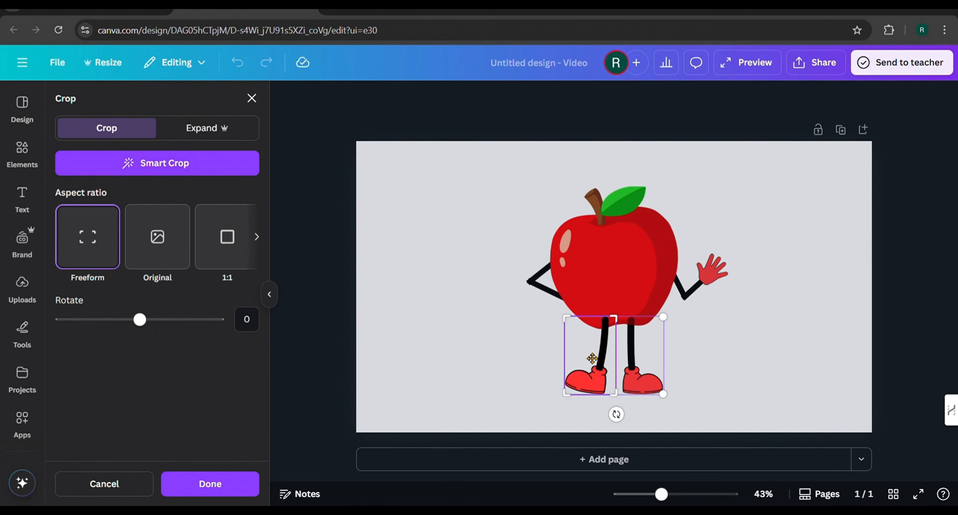
pyautogui.moveTo(576, 408); pyautogui.dragTo(567, 368)
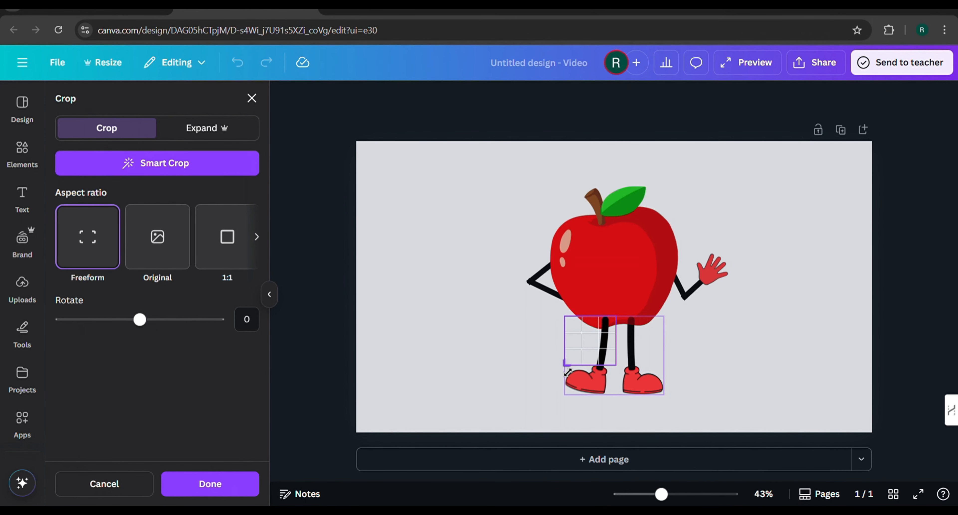
pyautogui.click(781, 366)
pyautogui.click(695, 372)
# Extend the left leg's crop slightly downward to close the gap between the leg and the shoe
pyautogui.scroll(6, 697, 372)
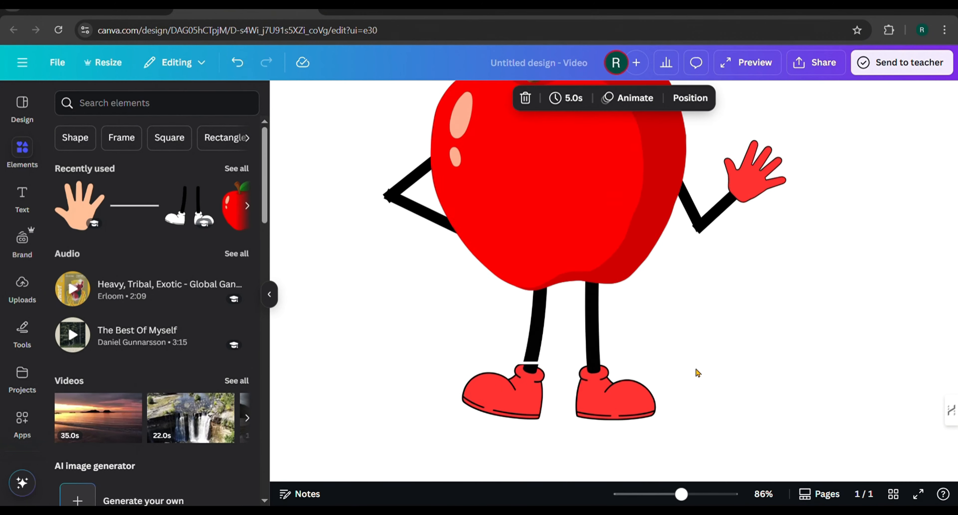
pyautogui.click(462, 343)
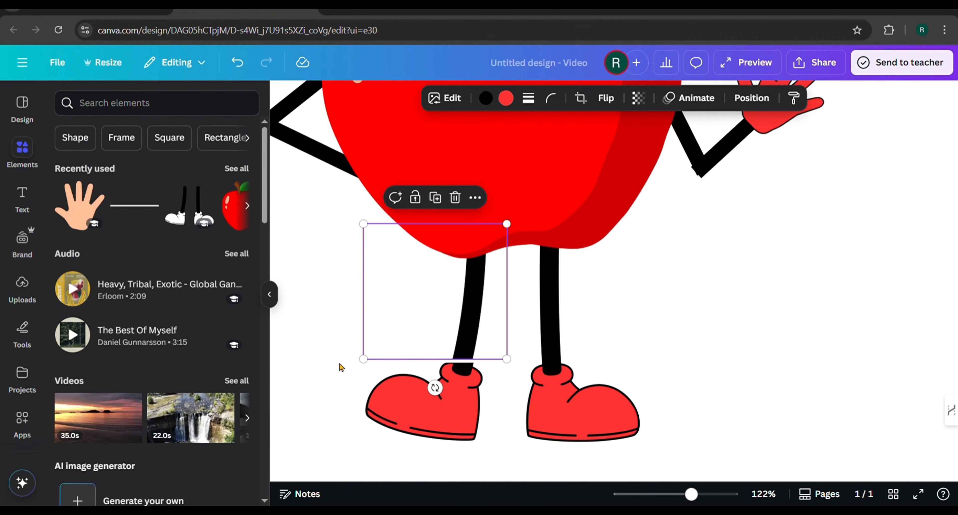
pyautogui.doubleClick(443, 341)
pyautogui.moveTo(367, 369); pyautogui.dragTo(369, 370)
pyautogui.click(649, 377)
pyautogui.click(683, 365)
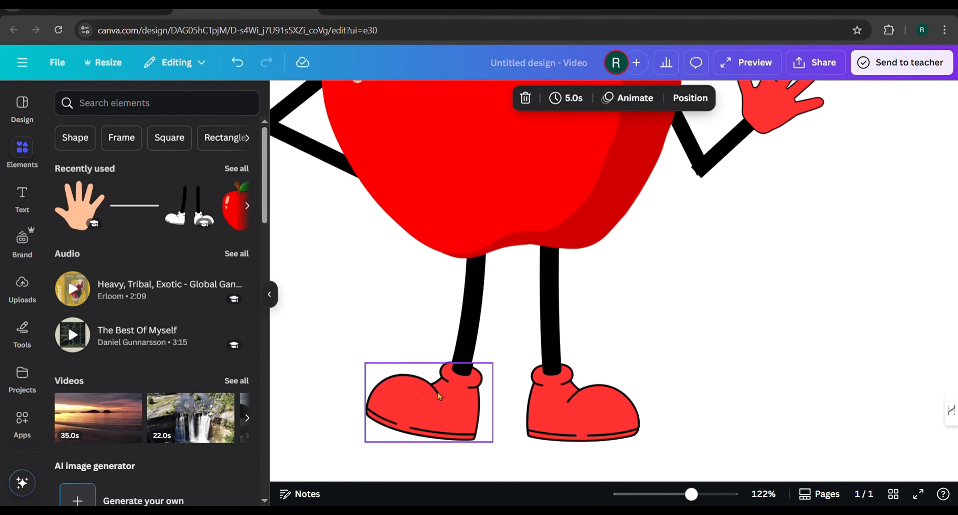
# Rotate the left shoe clockwise so its toe lifts, and move it back against the ankle
pyautogui.click(438, 393)
pyautogui.click(780, 395)
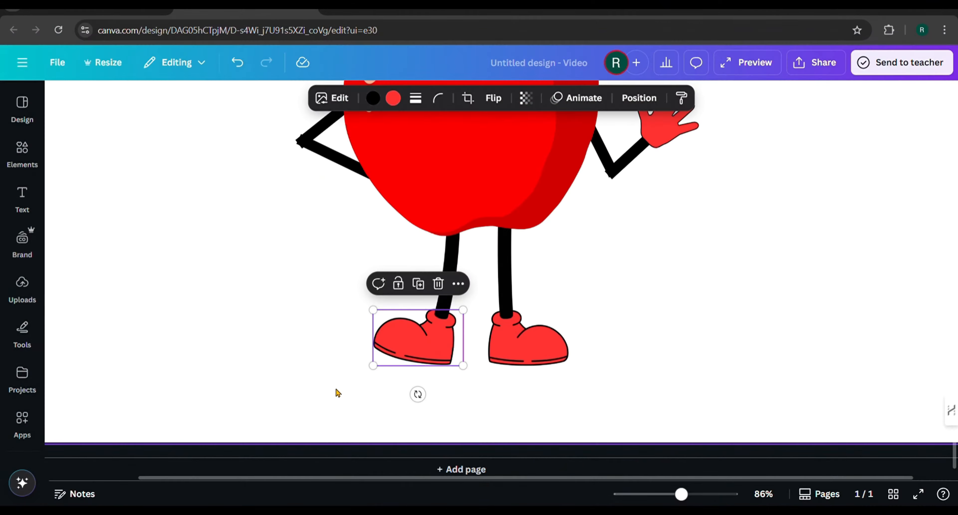
pyautogui.moveTo(418, 394); pyautogui.dragTo(400, 391)
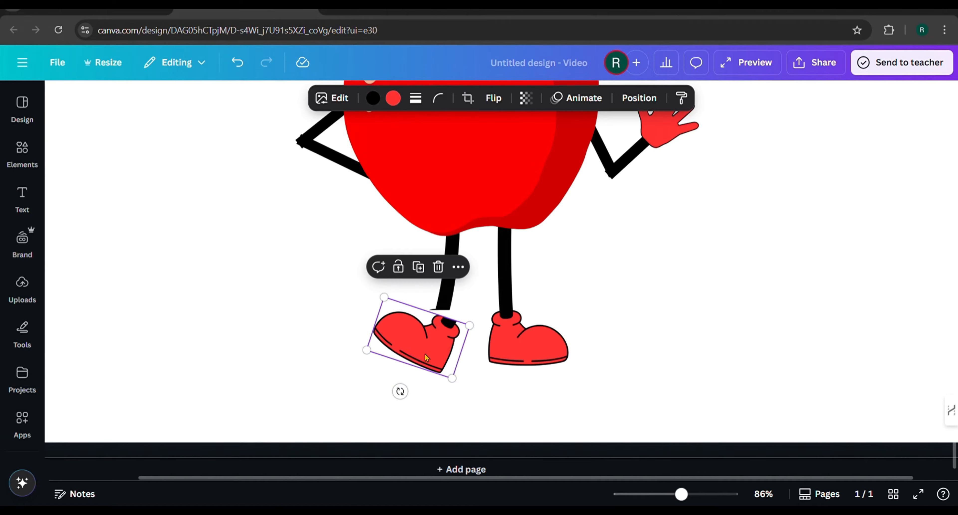
pyautogui.moveTo(413, 335); pyautogui.dragTo(409, 331)
pyautogui.click(640, 314)
# Rotate the black left leg clockwise by about 4° and align it between the apple and the tilted shoe
pyautogui.click(446, 282)
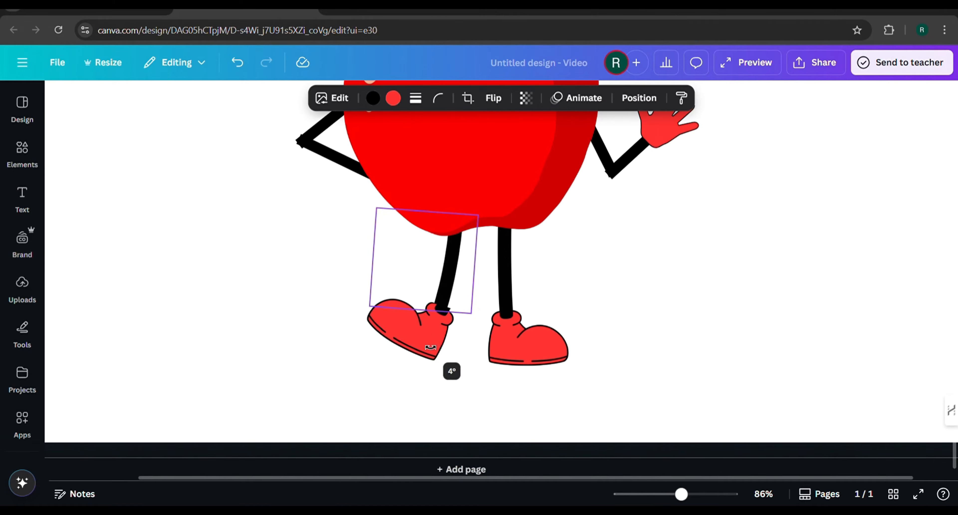
pyautogui.press('Escape')
pyautogui.click(427, 348)
pyautogui.moveTo(427, 349); pyautogui.dragTo(432, 349)
pyautogui.click(625, 269)
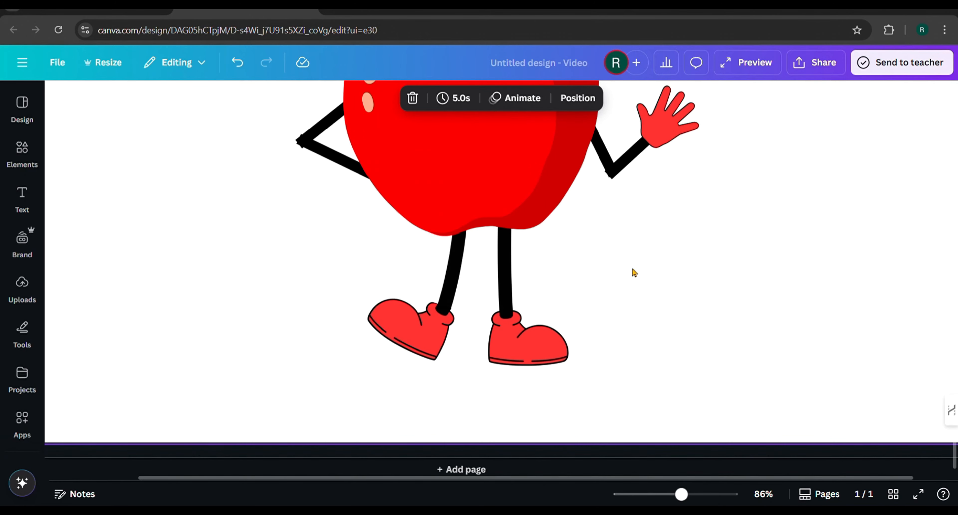
pyautogui.scroll(-5, 634, 273)
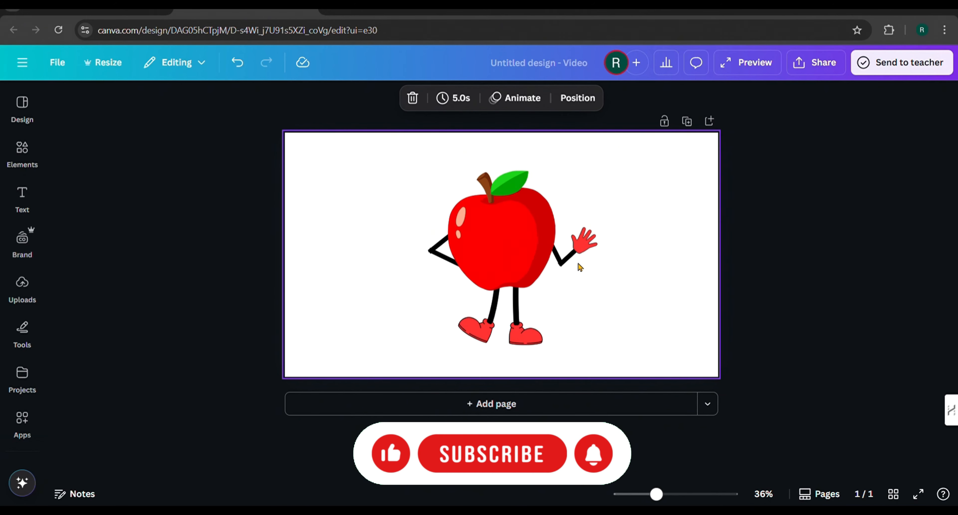
# Group the red hand with the forearm line it is attached to
pyautogui.click(585, 249)
pyautogui.keyDown('shift'); pyautogui.click(570, 290); pyautogui.keyUp('shift')
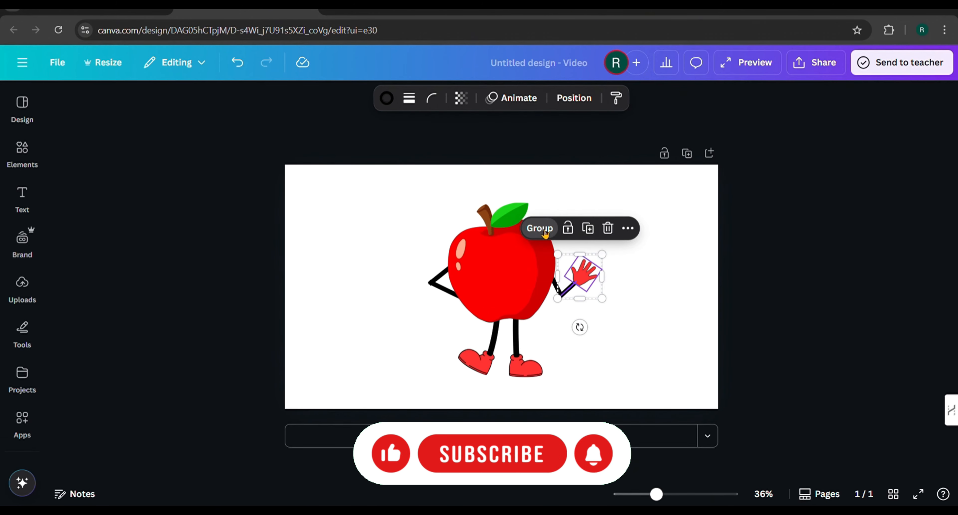
pyautogui.click(539, 228)
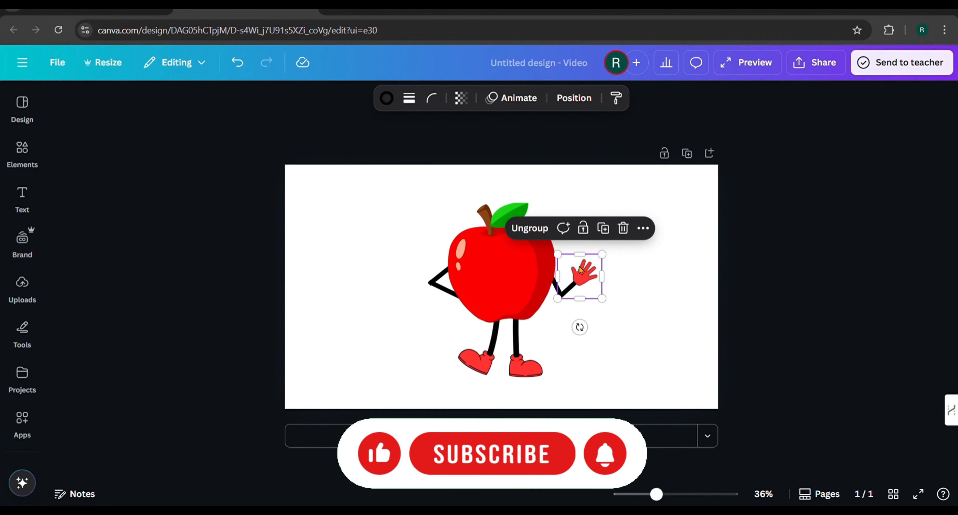
# Rotate the grouped forearm and hand nearly upright, and angle the upper arm so both join at the elbow
pyautogui.moveTo(584, 335); pyautogui.dragTo(601, 310)
pyautogui.click(558, 292)
pyautogui.moveTo(522, 292); pyautogui.dragTo(543, 330)
pyautogui.click(582, 272)
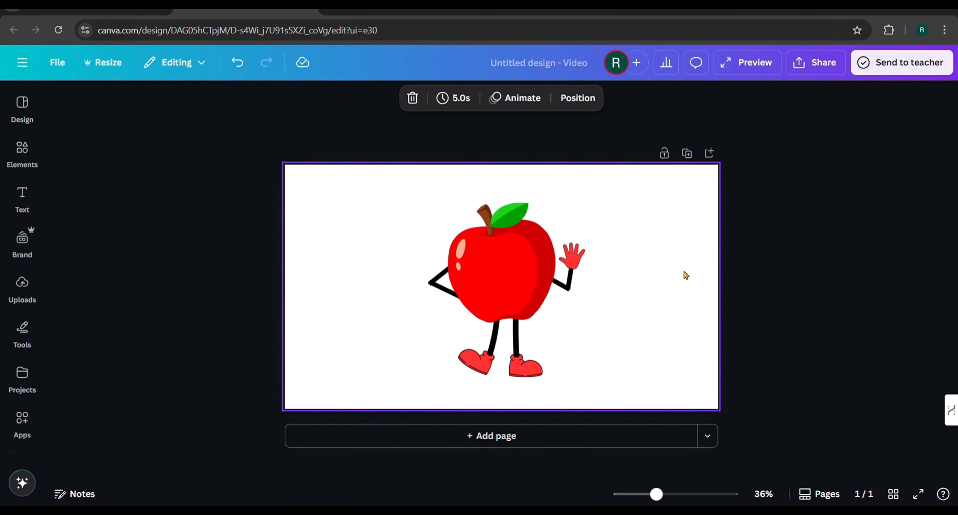
pyautogui.scroll(2, 622, 256)
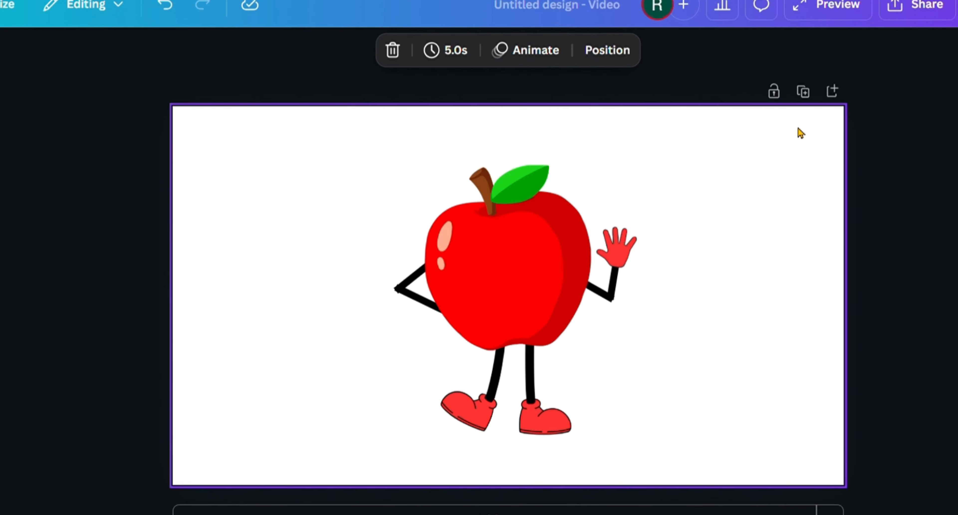
# Duplicate the page, and on the copy rotate the raised forearm-and-hand group outward and rejoin it to the upper arm at the elbow
pyautogui.click(807, 97)
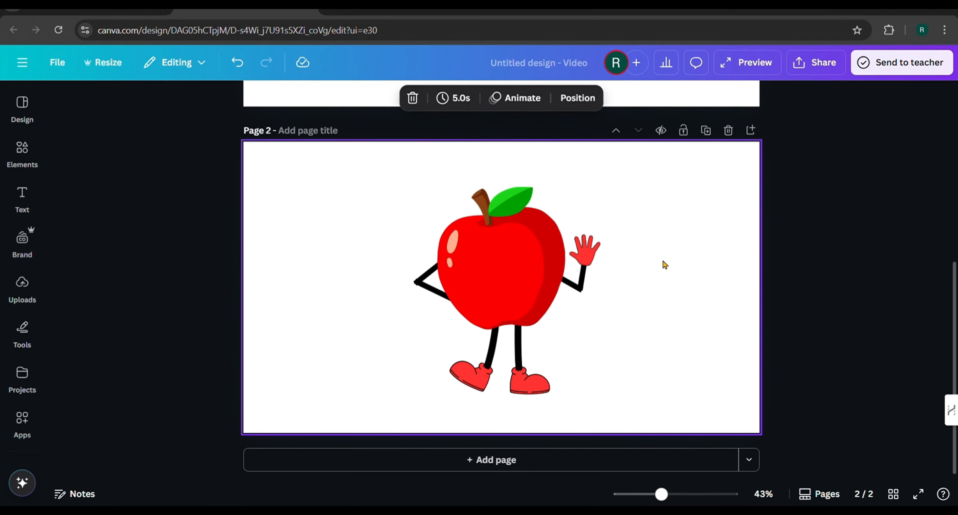
pyautogui.click(585, 263)
pyautogui.moveTo(632, 317); pyautogui.dragTo(609, 322)
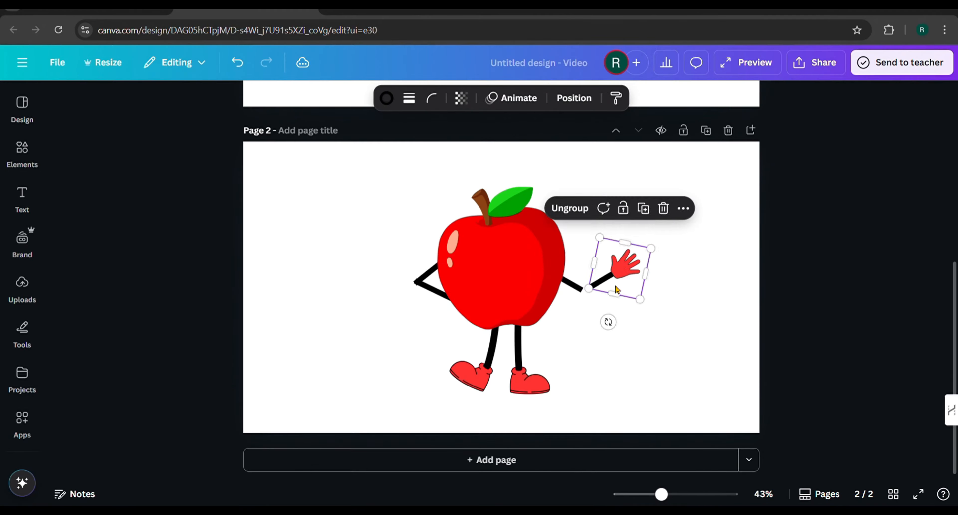
pyautogui.click(551, 311)
pyautogui.moveTo(633, 257); pyautogui.dragTo(609, 267)
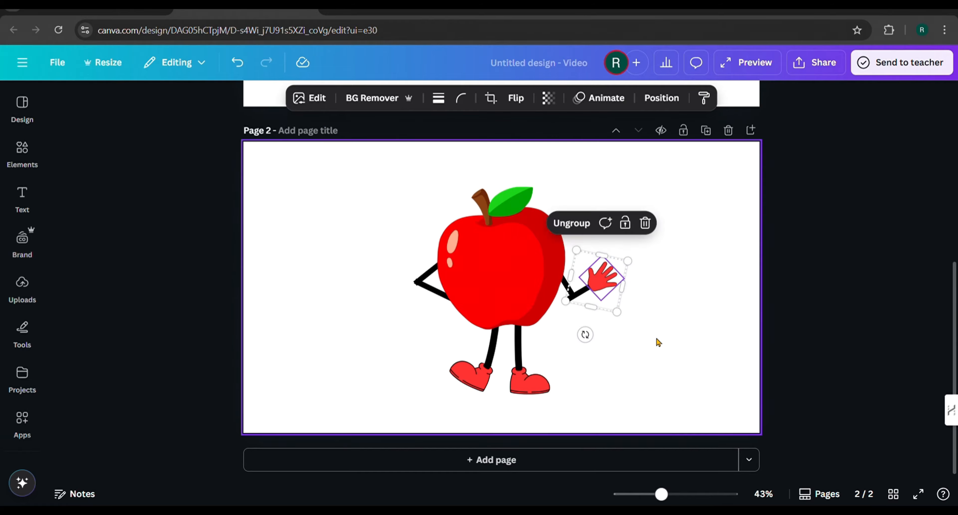
pyautogui.scroll(5, 658, 342)
pyautogui.click(766, 304)
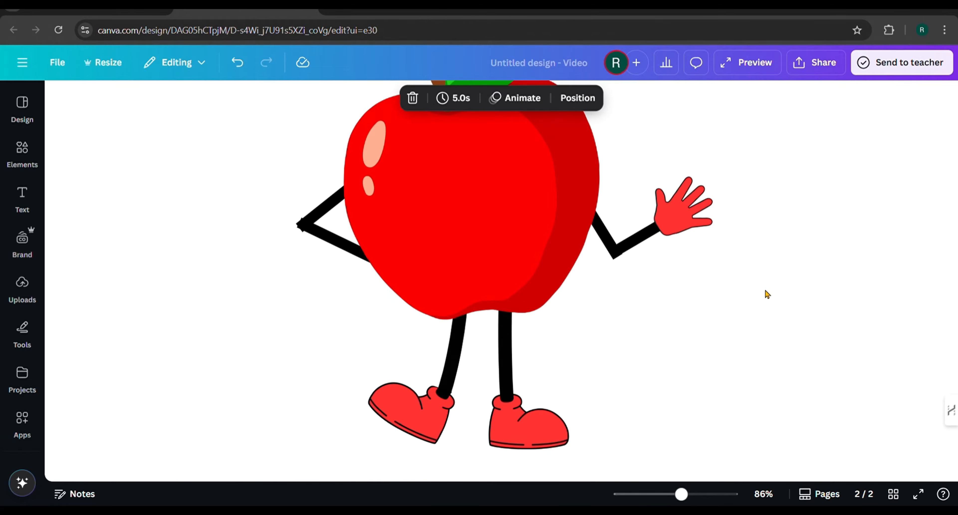
# Level the left shoe to 0° on the duplicated page, straighten the left leg and align the shoe beneath it
pyautogui.scroll(-3, 767, 294)
pyautogui.click(459, 383)
pyautogui.moveTo(451, 431)
pyautogui.mouseDown()
pyautogui.moveTo(434, 417)
pyautogui.moveTo(458, 429)
pyautogui.mouseUp()
pyautogui.click(491, 335)
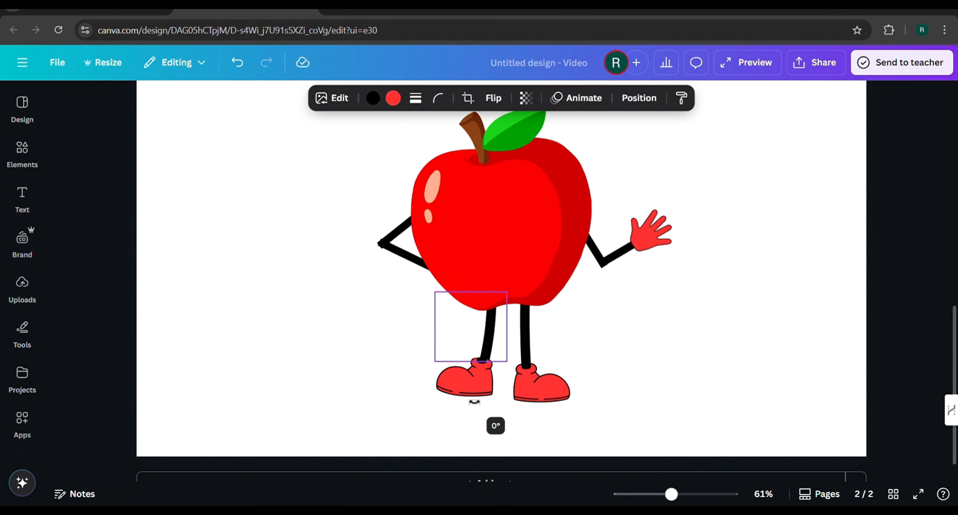
pyautogui.click(476, 376)
pyautogui.click(637, 381)
pyautogui.scroll(5, 579, 377)
pyautogui.moveTo(407, 383); pyautogui.dragTo(392, 392)
pyautogui.click(591, 321)
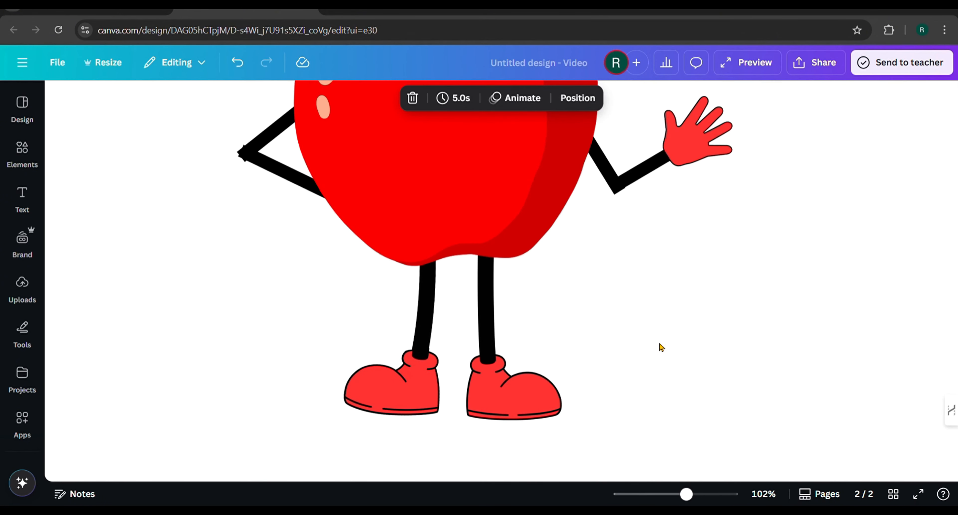
# Add a Match & Move transition between page 1 and page 2 with a duration of 0.2 seconds
pyautogui.scroll(-6, 648, 328)
pyautogui.scroll(3, 652, 328)
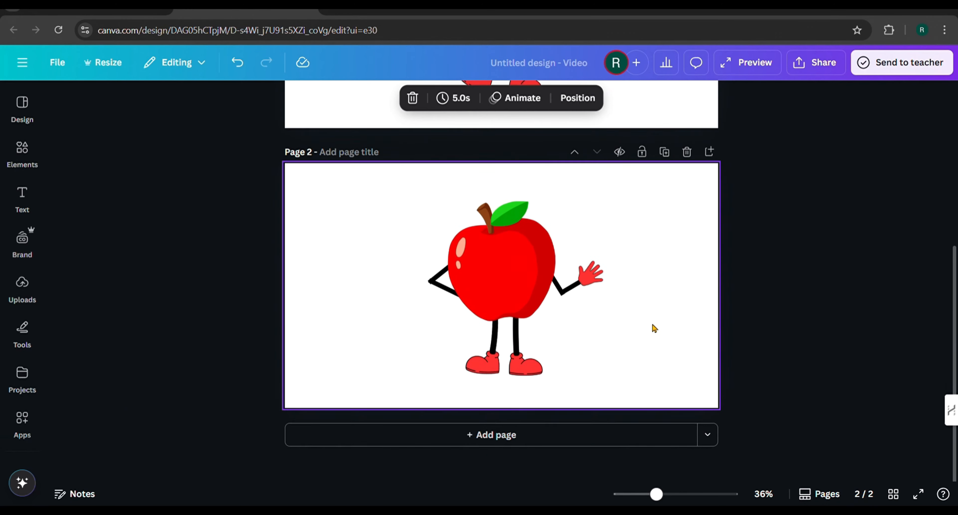
pyautogui.scroll(3, 655, 328)
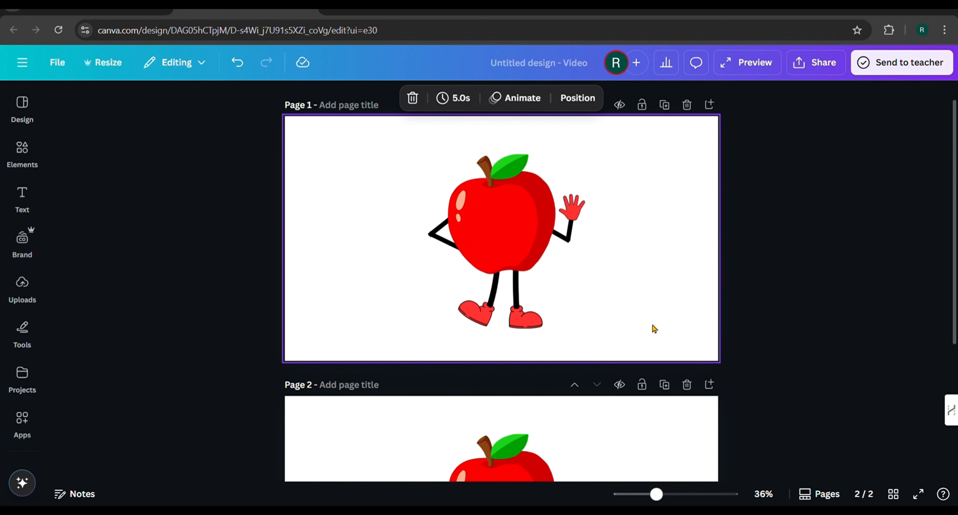
pyautogui.rightClick(645, 252)
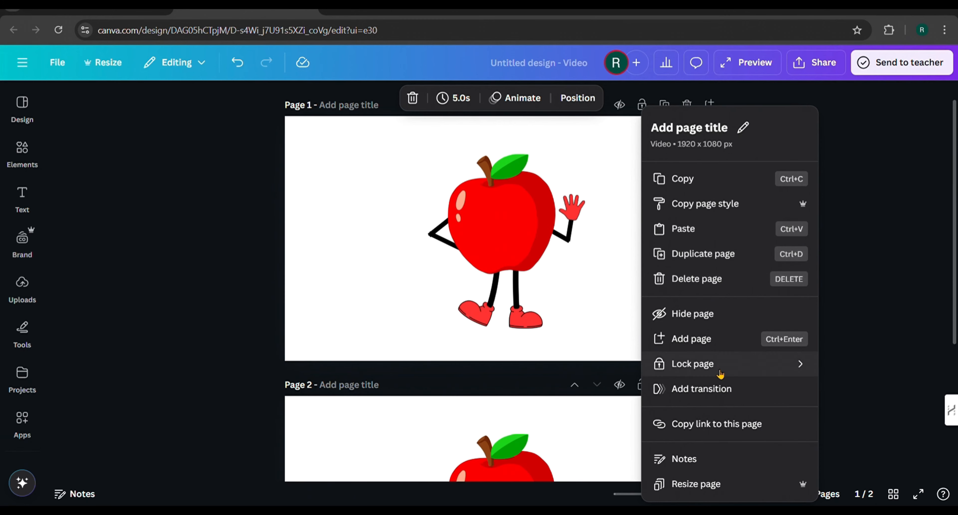
pyautogui.click(702, 390)
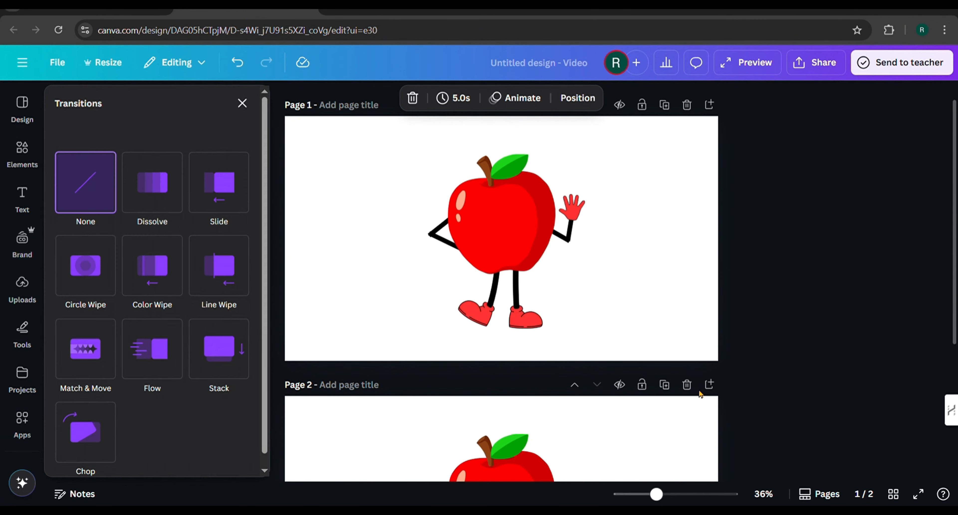
pyautogui.click(86, 359)
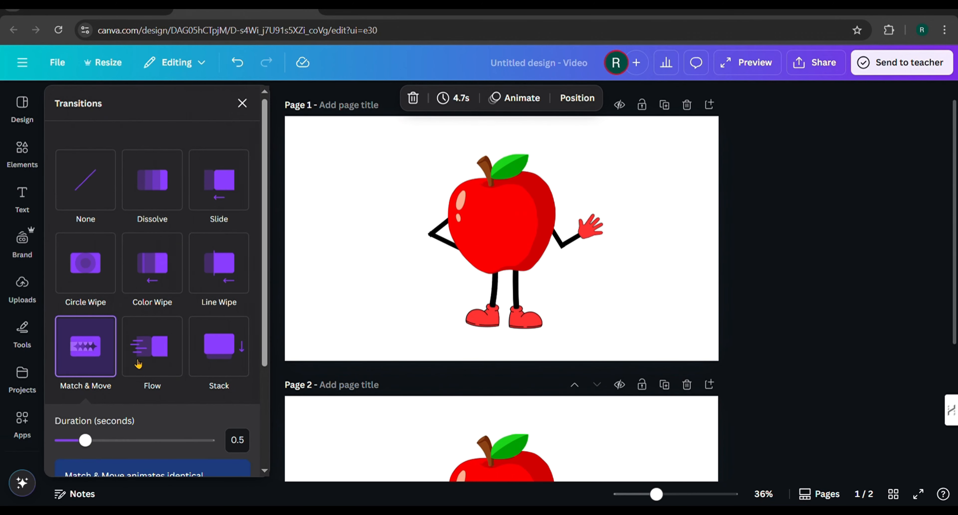
pyautogui.scroll(-2, 179, 367)
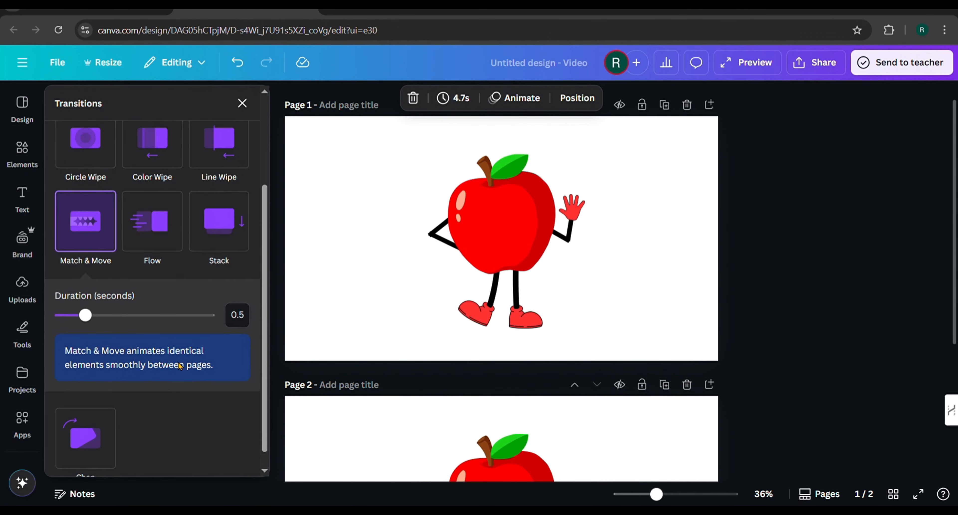
pyautogui.click(240, 297)
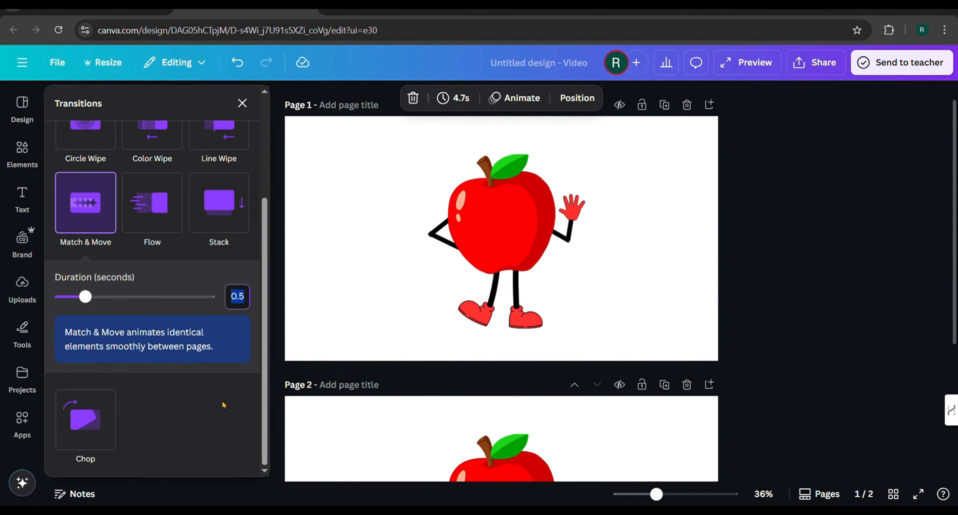
pyautogui.write('0.2')
pyautogui.press('Return')
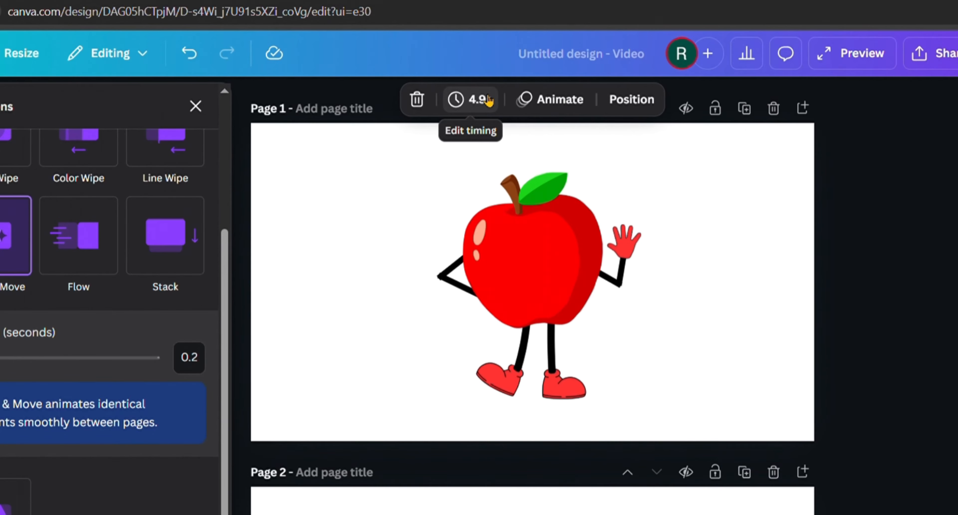
# Set the page timing to 0.4 seconds and apply it to all pages
pyautogui.click(488, 100)
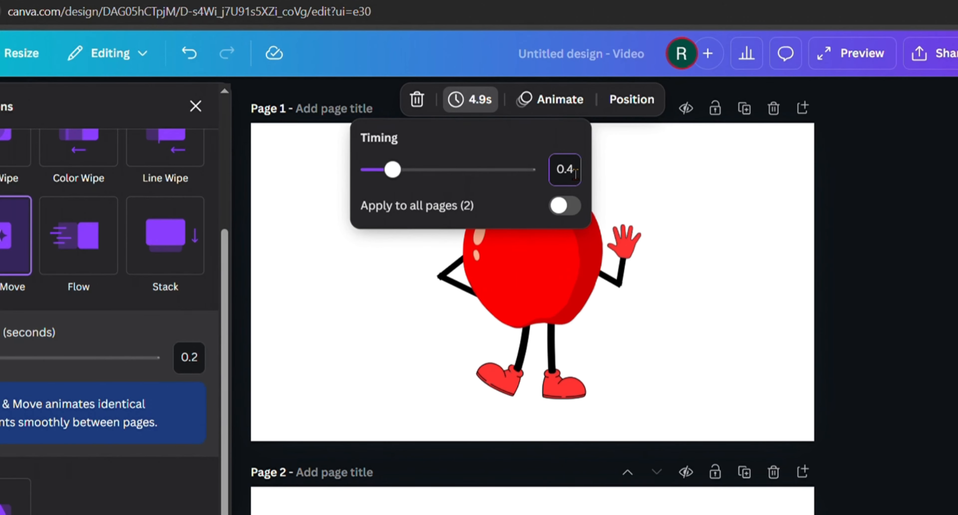
pyautogui.click(565, 206)
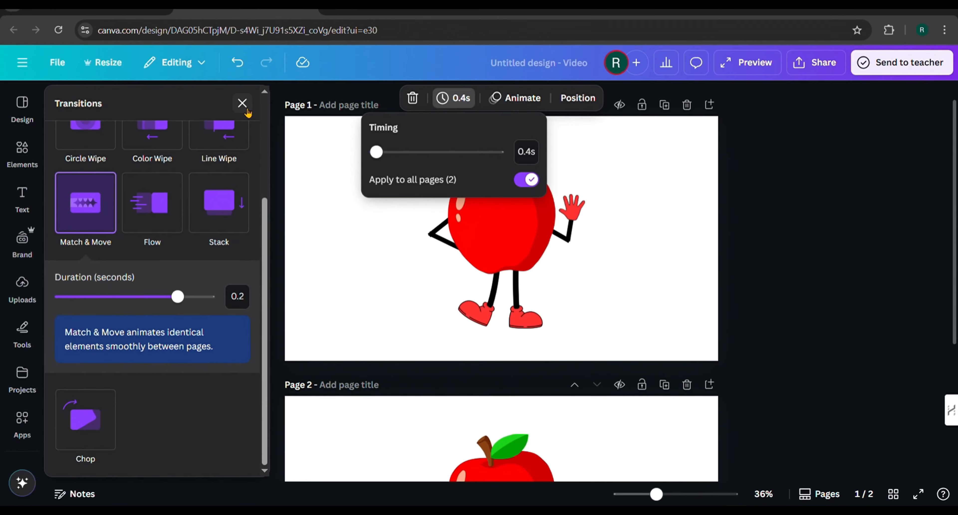
pyautogui.click(195, 106)
pyautogui.click(195, 106)
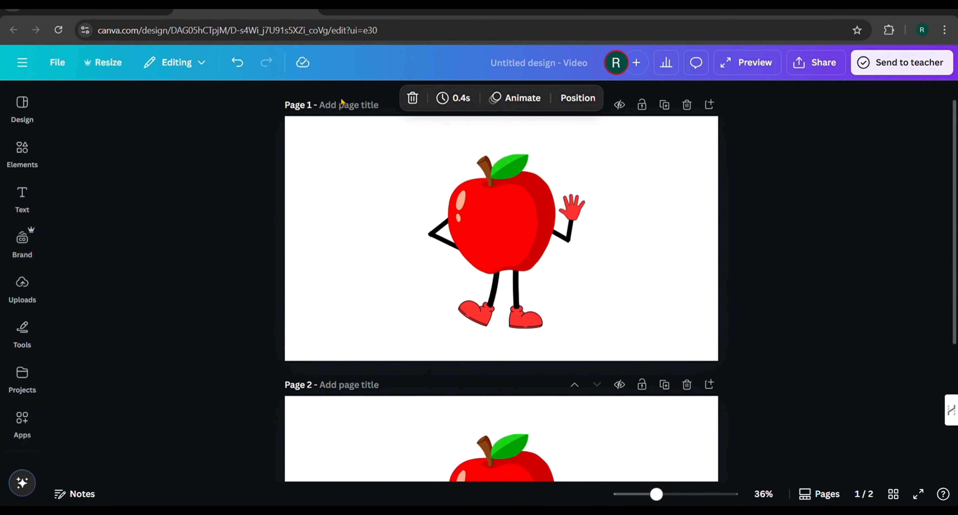
# Review both poses and play the waving animation in the preview
pyautogui.scroll(-5, 658, 225)
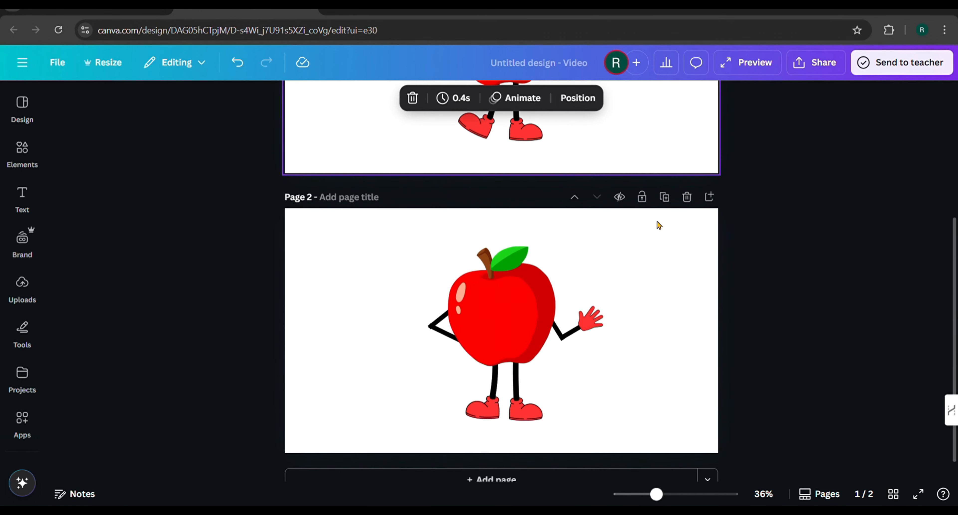
pyautogui.scroll(3, 656, 222)
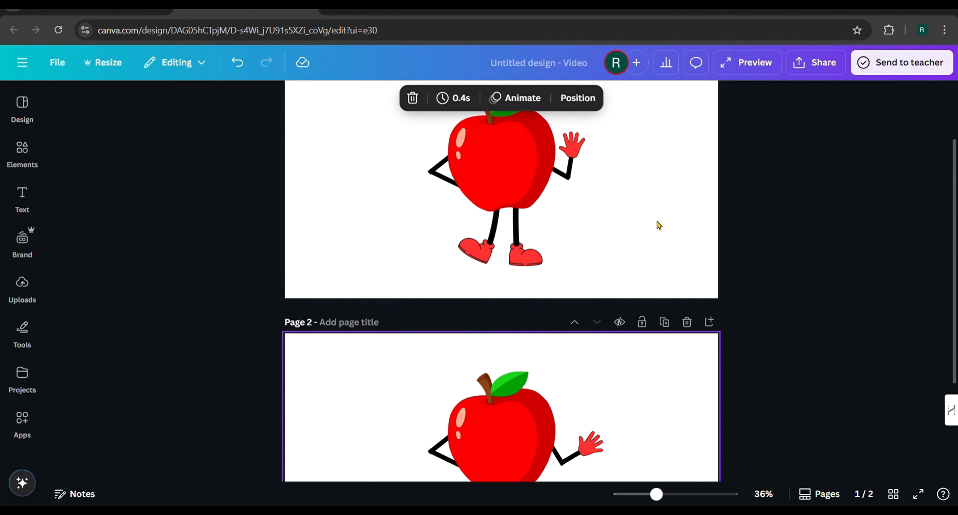
pyautogui.click(755, 62)
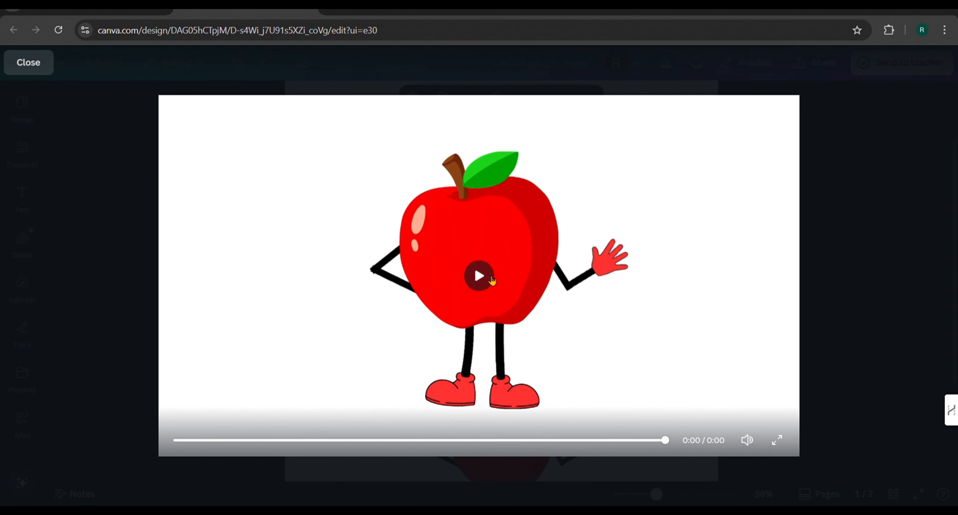
pyautogui.click(492, 280)
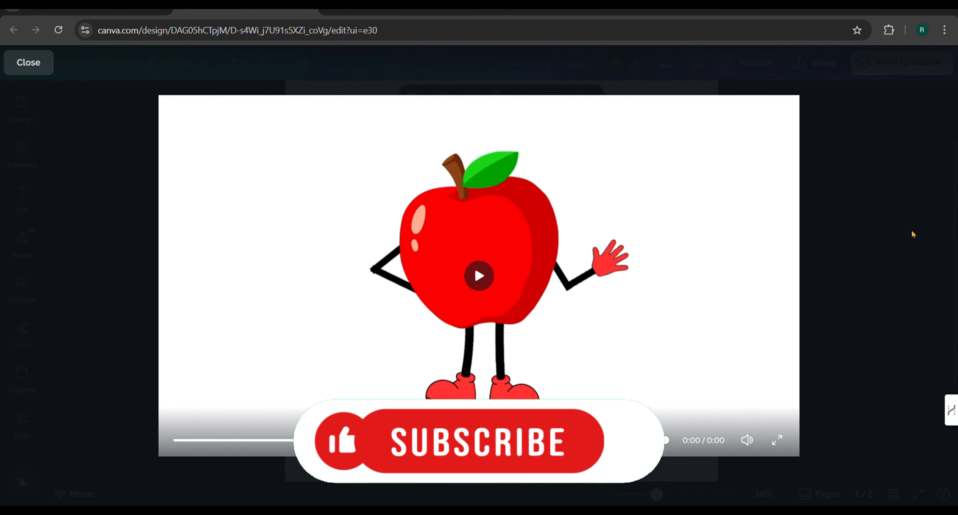
pyautogui.click(38, 67)
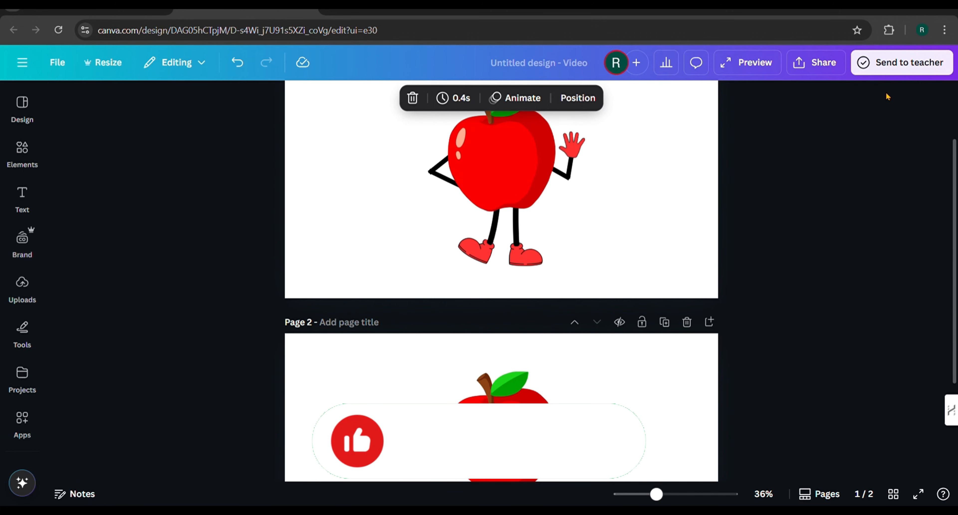
# Download pages 1–2 as a GIF with a transparent background
pyautogui.click(810, 77)
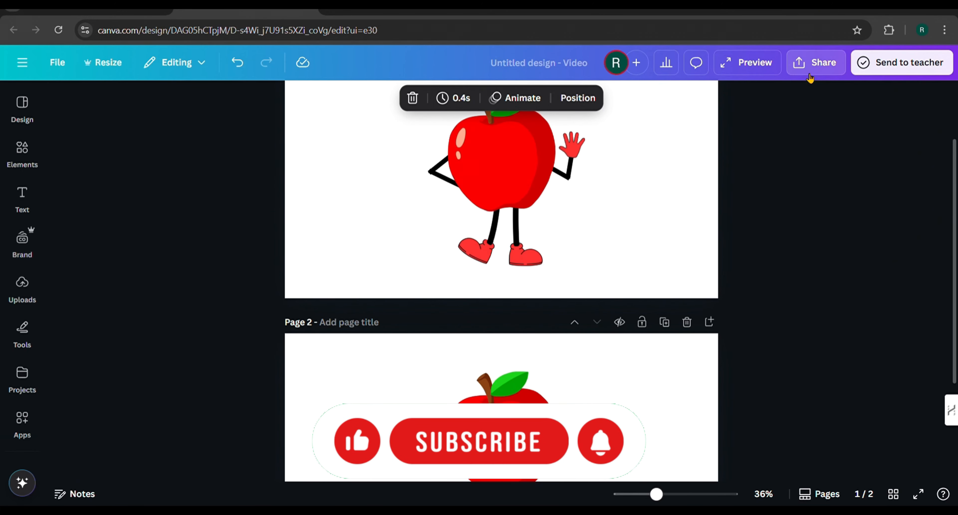
pyautogui.click(742, 326)
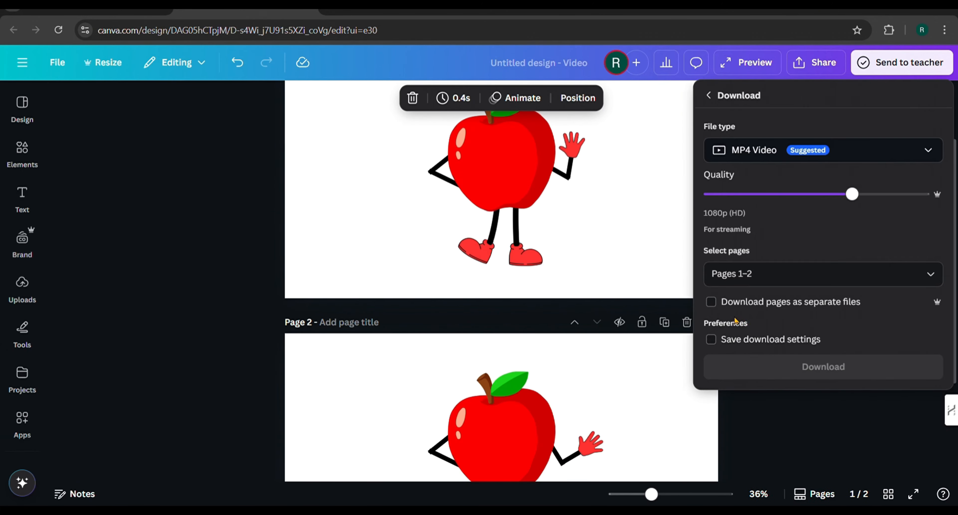
pyautogui.click(868, 150)
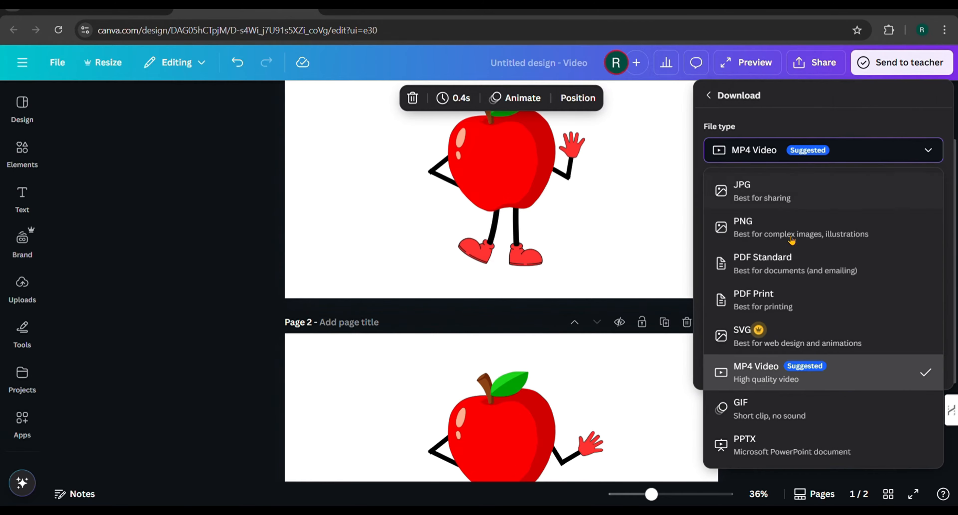
pyautogui.click(750, 409)
pyautogui.click(711, 234)
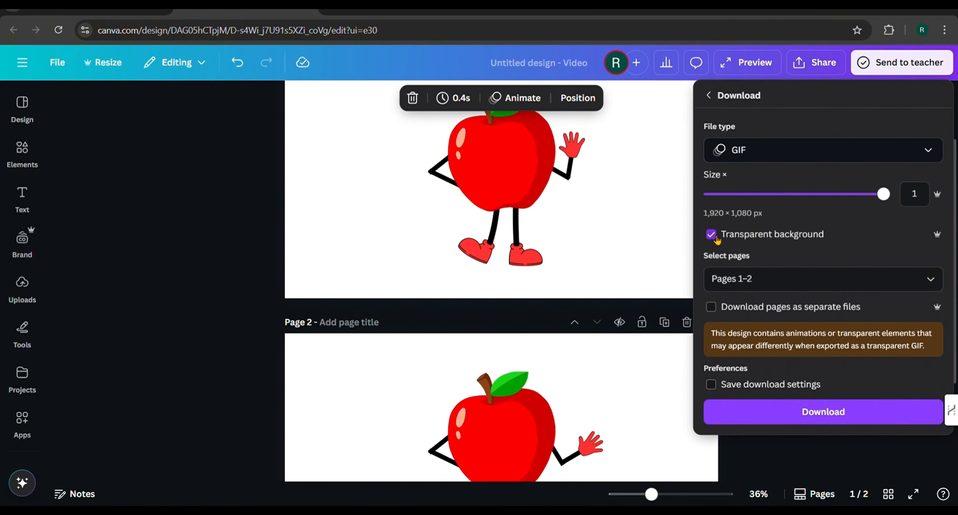
pyautogui.click(808, 413)
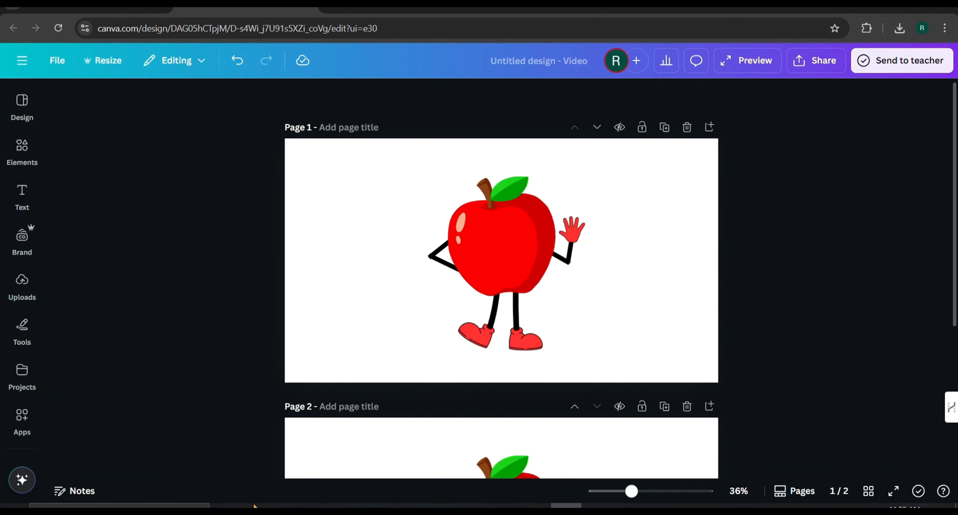
# Switch to File Explorer and open Untitled design (18).gif from Downloads to check the exported animation
pyautogui.click(257, 505)
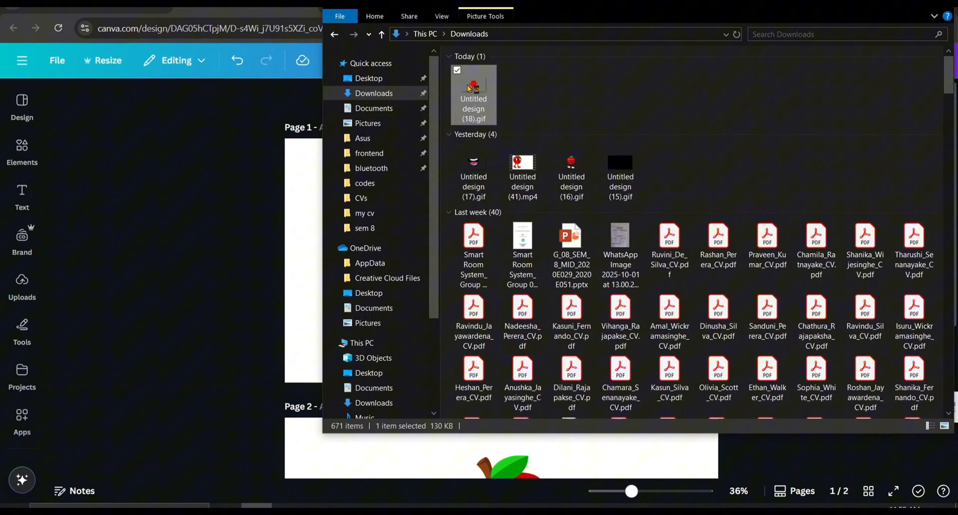
pyautogui.doubleClick(473, 89)
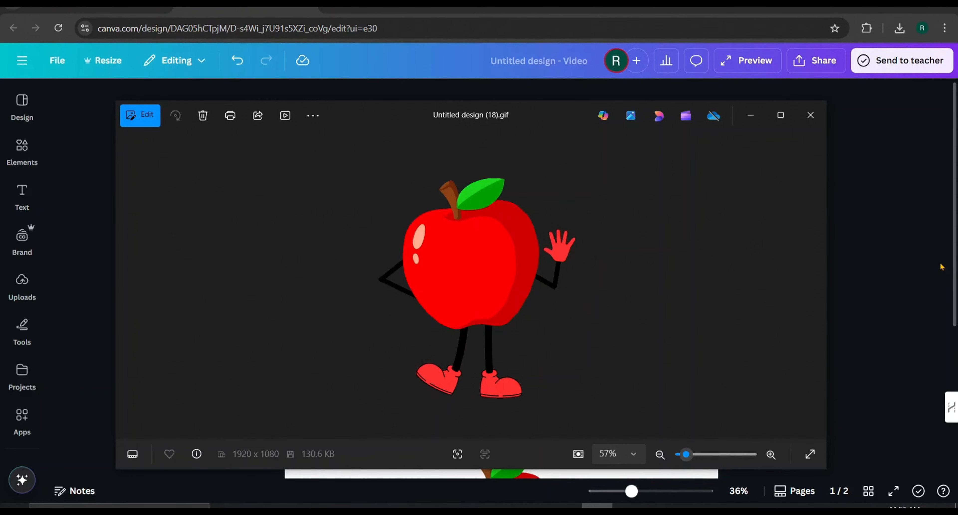
pyautogui.click(810, 115)
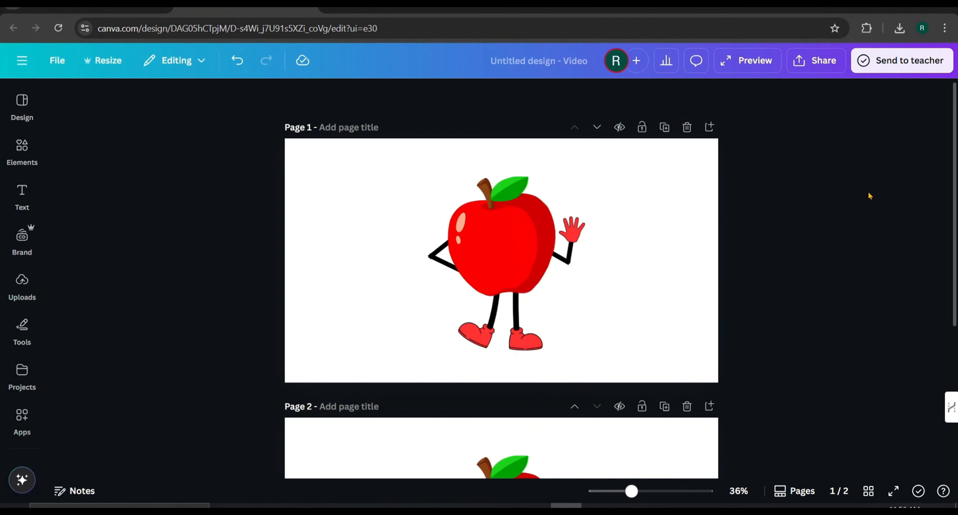
# Upload Untitled design (18).gif from the browser's recent downloads into the design's uploads and show the uploaded videos
pyautogui.click(23, 297)
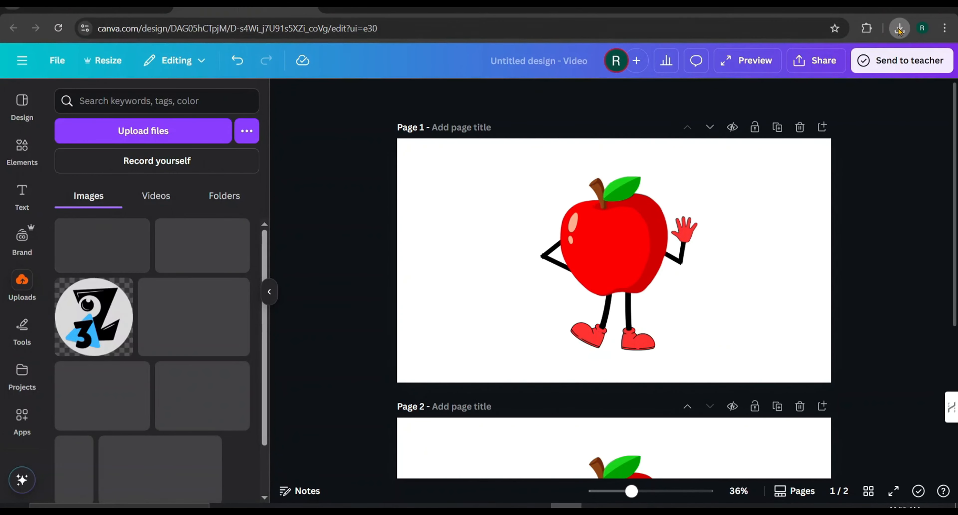
pyautogui.click(899, 28)
pyautogui.moveTo(608, 99); pyautogui.dragTo(170, 287)
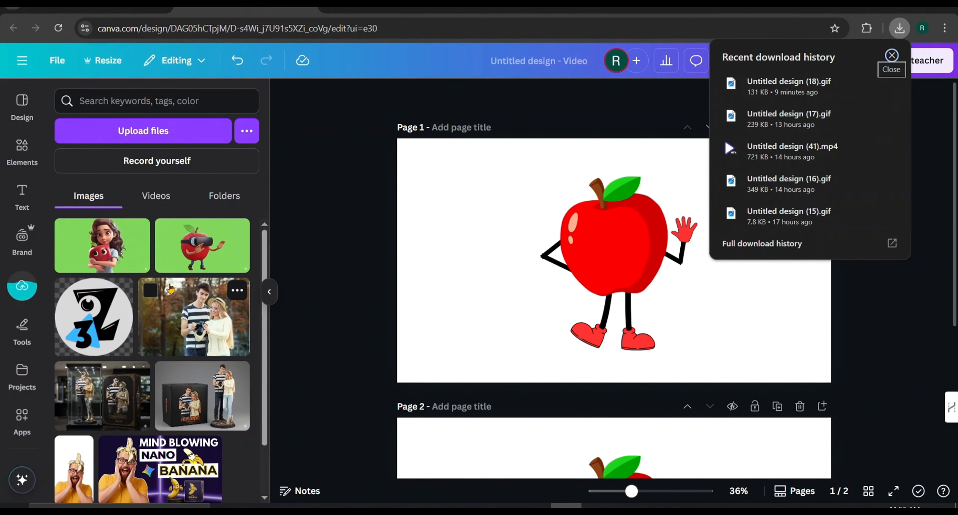
pyautogui.click(156, 195)
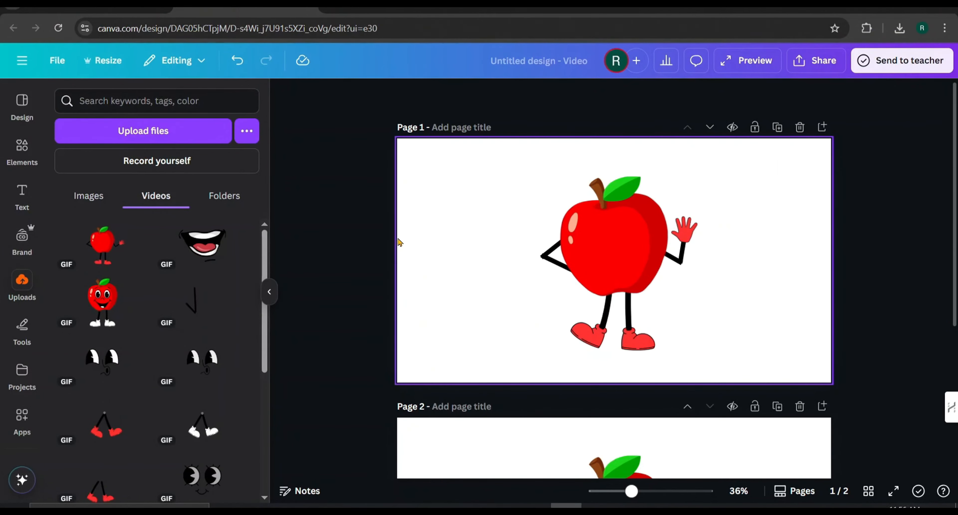
# Delete both posed apple pages so that a single blank page remains
pyautogui.click(799, 127)
pyautogui.click(770, 200)
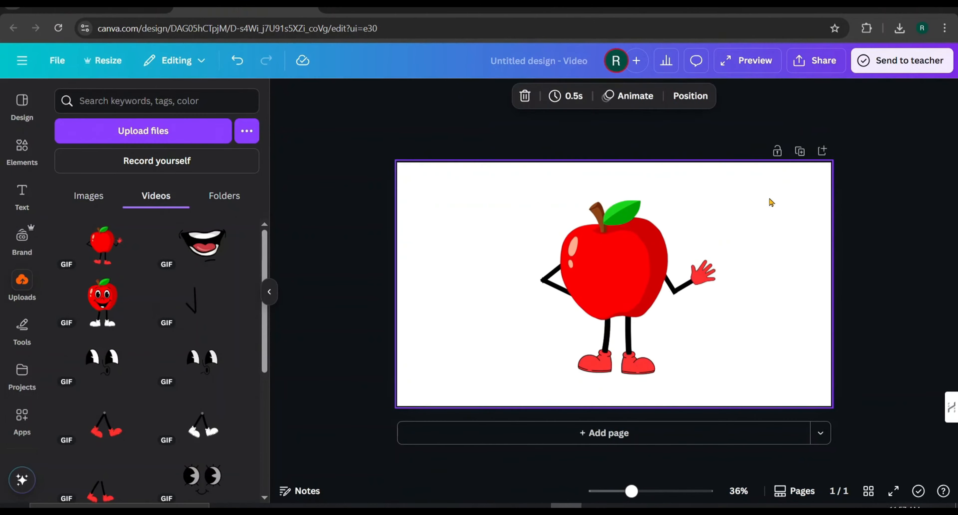
pyautogui.rightClick(770, 201)
pyautogui.click(825, 302)
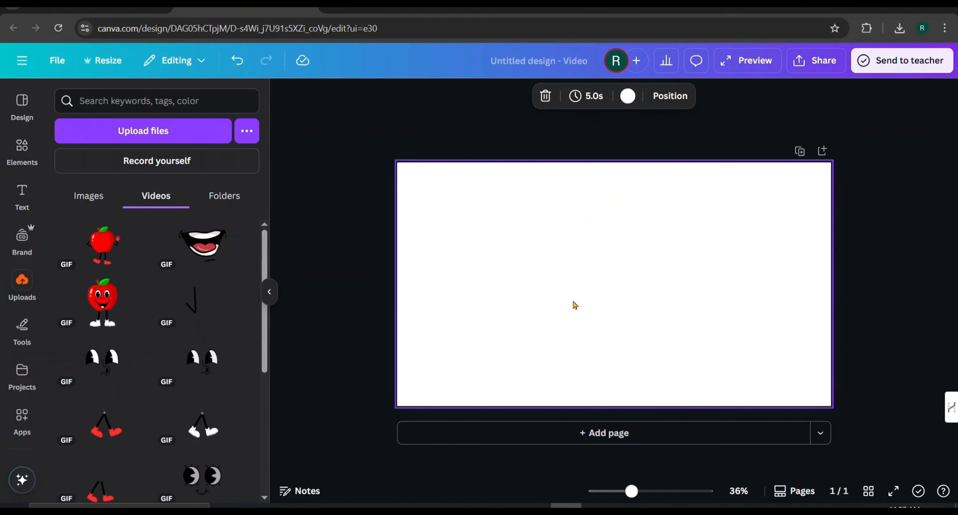
# Place the uploaded waving apple GIF on the blank page and enlarge it to fill the whole page
pyautogui.click(96, 251)
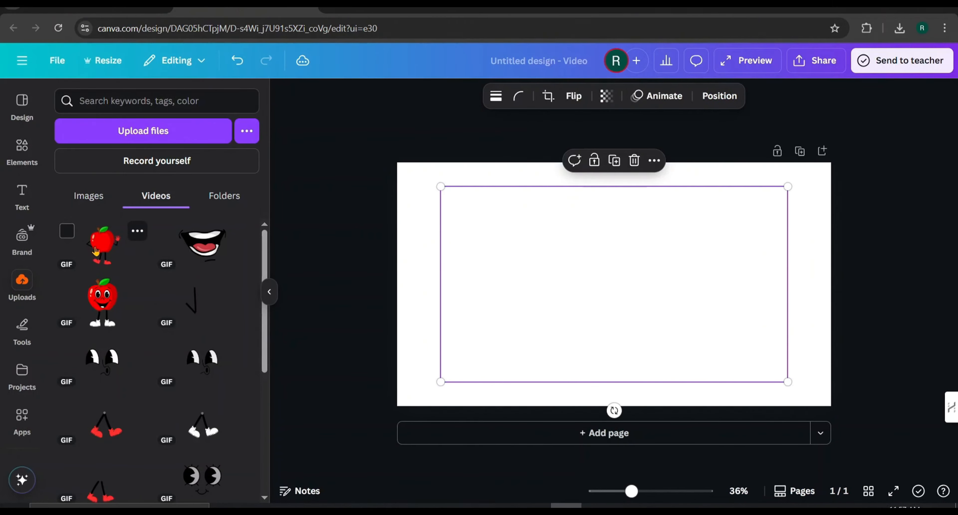
pyautogui.click(269, 292)
pyautogui.moveTo(328, 186); pyautogui.dragTo(284, 162)
pyautogui.moveTo(675, 380); pyautogui.dragTo(718, 407)
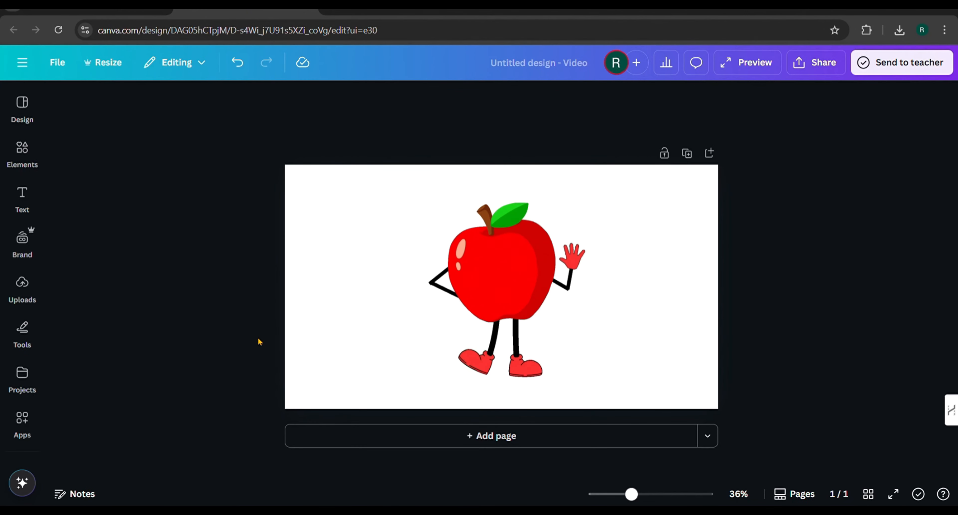
# Add the recently used red apple graphic and fit it over the GIF's apple body at about 471 by 523
pyautogui.click(21, 184)
pyautogui.click(25, 161)
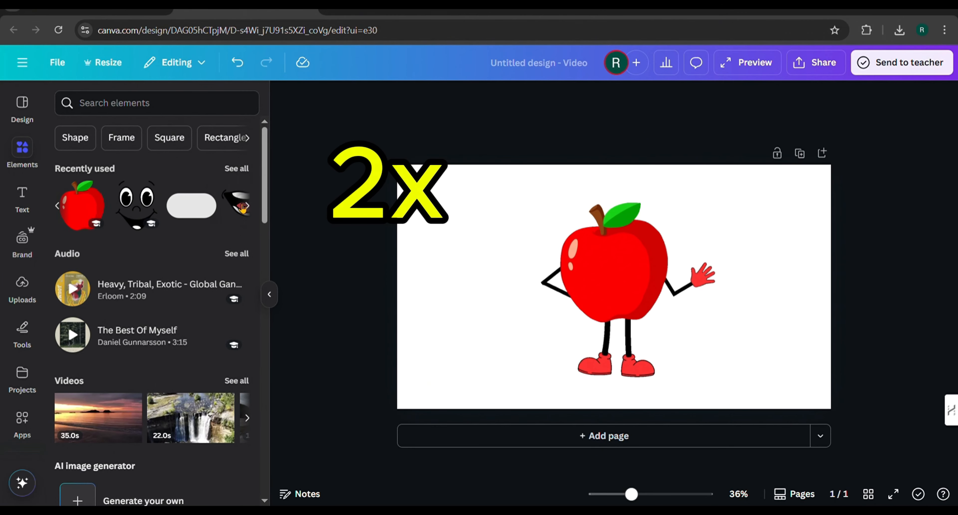
pyautogui.click(133, 209)
pyautogui.moveTo(613, 311); pyautogui.dragTo(608, 280)
pyautogui.moveTo(654, 303); pyautogui.dragTo(673, 322)
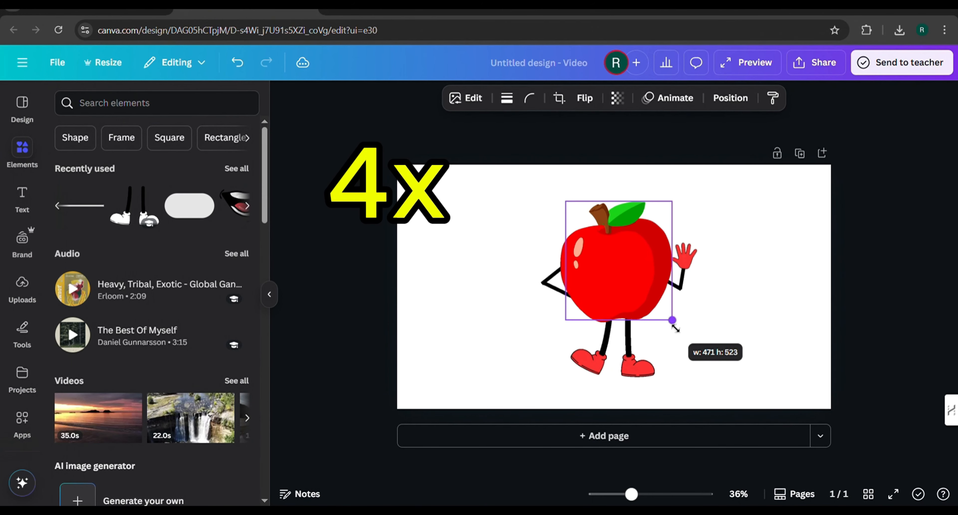
pyautogui.moveTo(628, 248); pyautogui.dragTo(622, 249)
# Apply the Wiggle animation to the apple graphic and set its intensity to the minimum
pyautogui.click(692, 99)
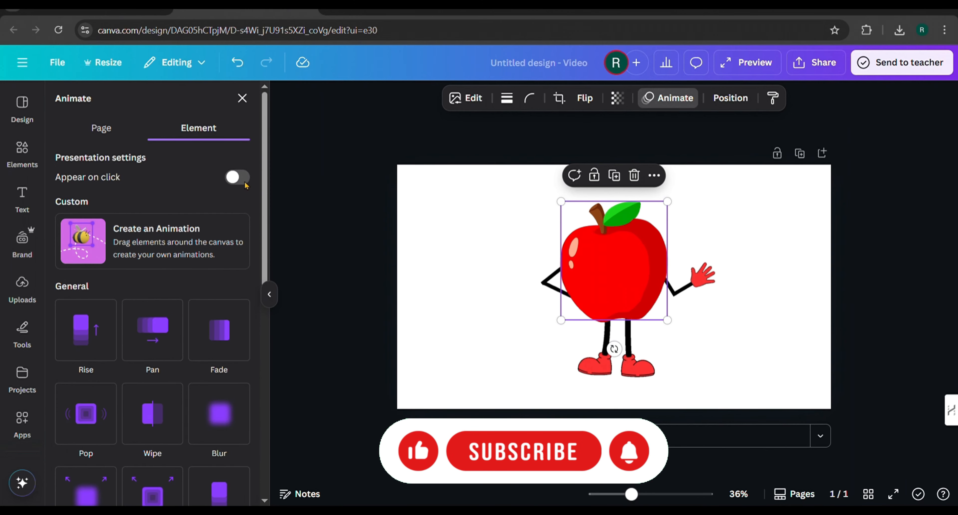
pyautogui.scroll(-10, 91, 367)
pyautogui.click(94, 451)
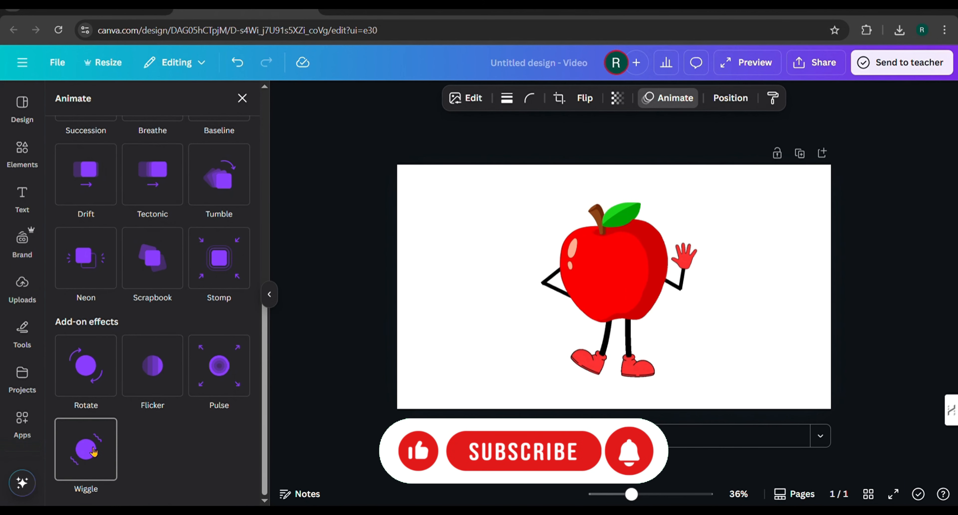
pyautogui.click(94, 451)
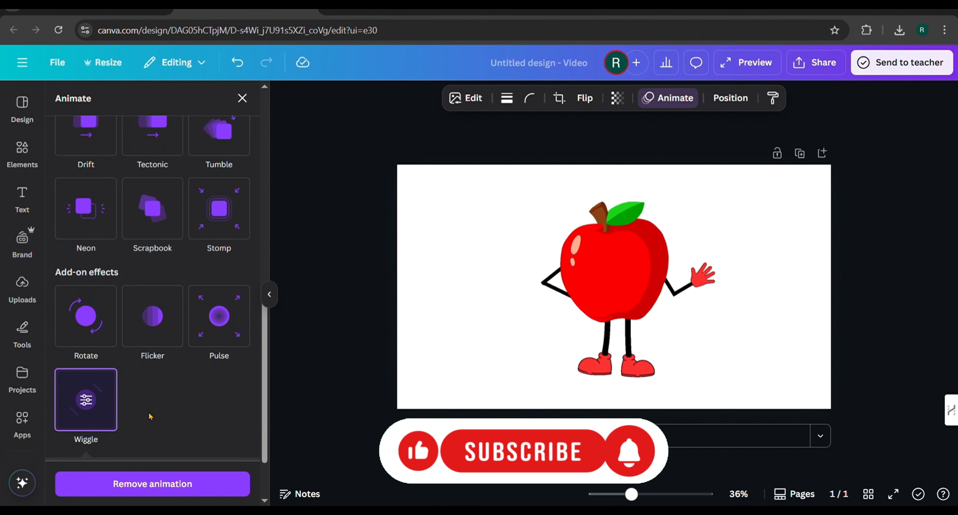
pyautogui.scroll(-3, 151, 416)
pyautogui.moveTo(153, 418); pyautogui.dragTo(61, 418)
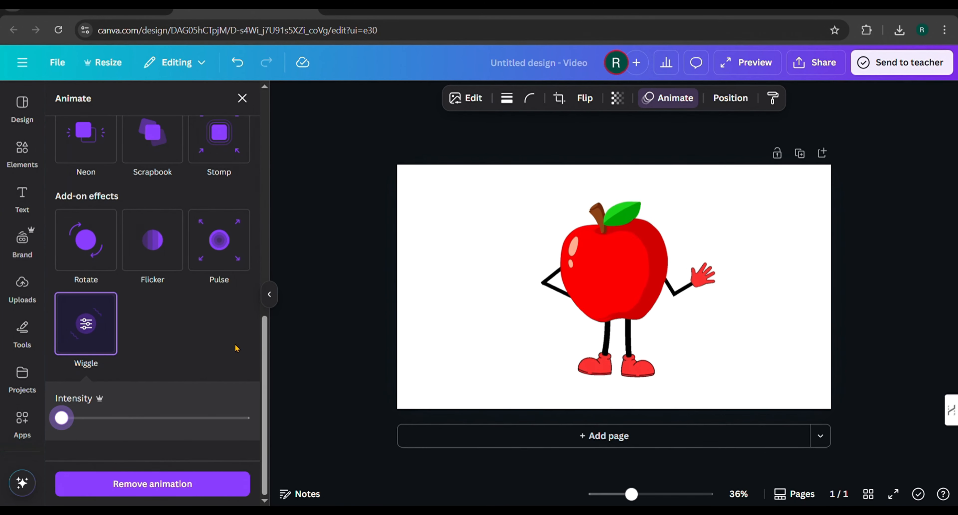
pyautogui.click(753, 300)
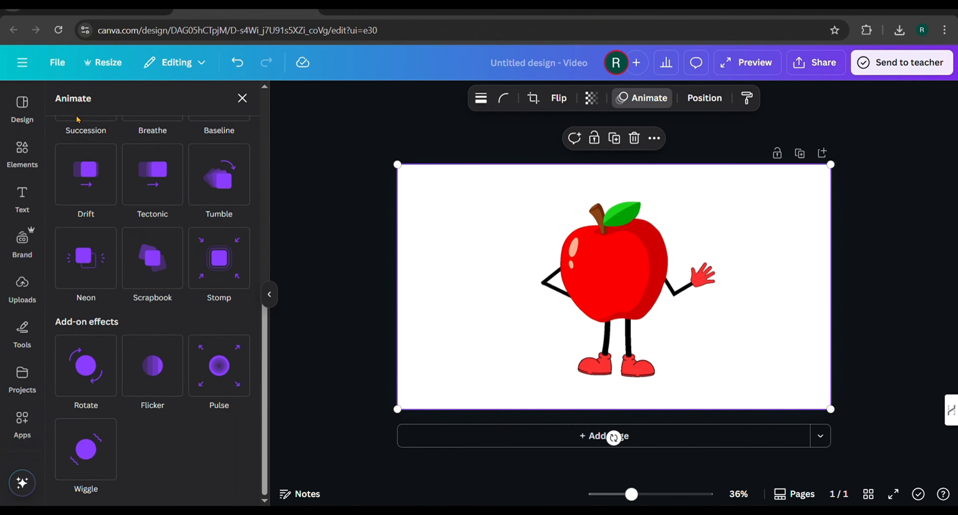
# Add the recently used cartoon face with big eyes and a smile, shrink it and centre it on the apple
pyautogui.click(12, 160)
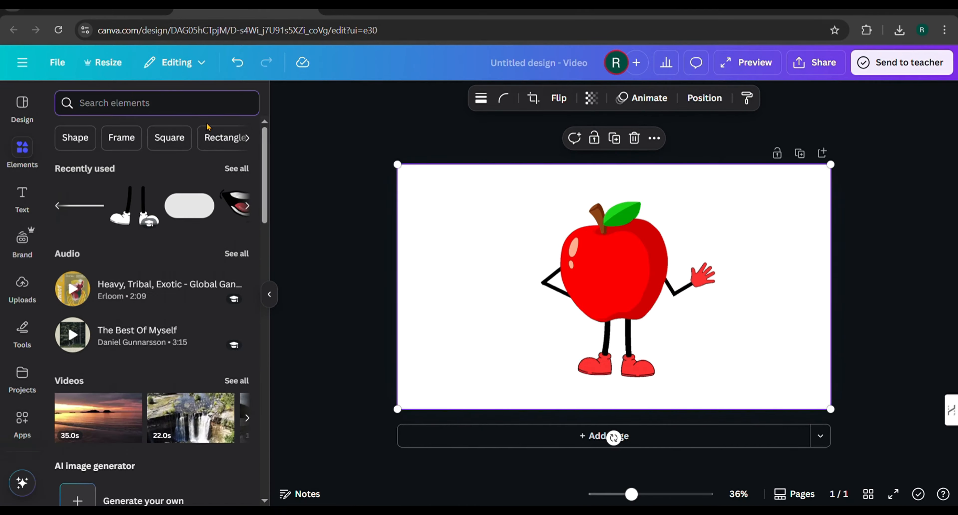
pyautogui.click(237, 169)
pyautogui.click(159, 158)
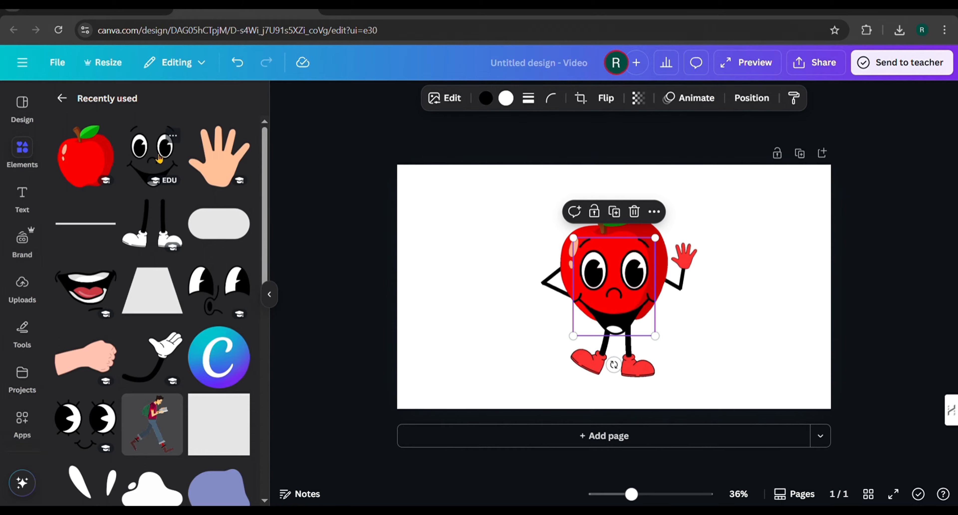
pyautogui.click(66, 107)
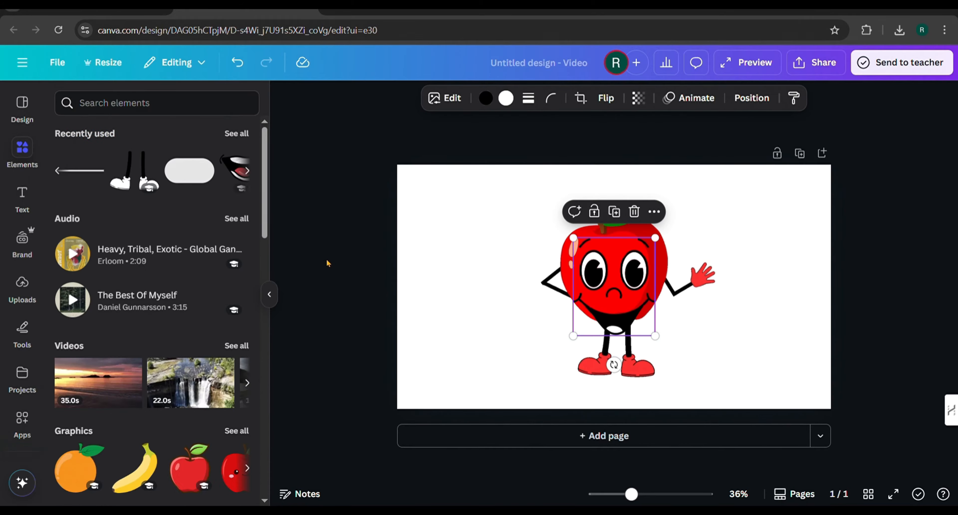
pyautogui.click(269, 294)
pyautogui.moveTo(542, 336); pyautogui.dragTo(523, 312)
pyautogui.moveTo(491, 288)
pyautogui.mouseDown()
pyautogui.moveTo(501, 290)
pyautogui.moveTo(480, 290)
pyautogui.mouseUp()
# Crop the smiling mouth off the face graphic so only the eyes and nose area stay on the apple
pyautogui.doubleClick(501, 289)
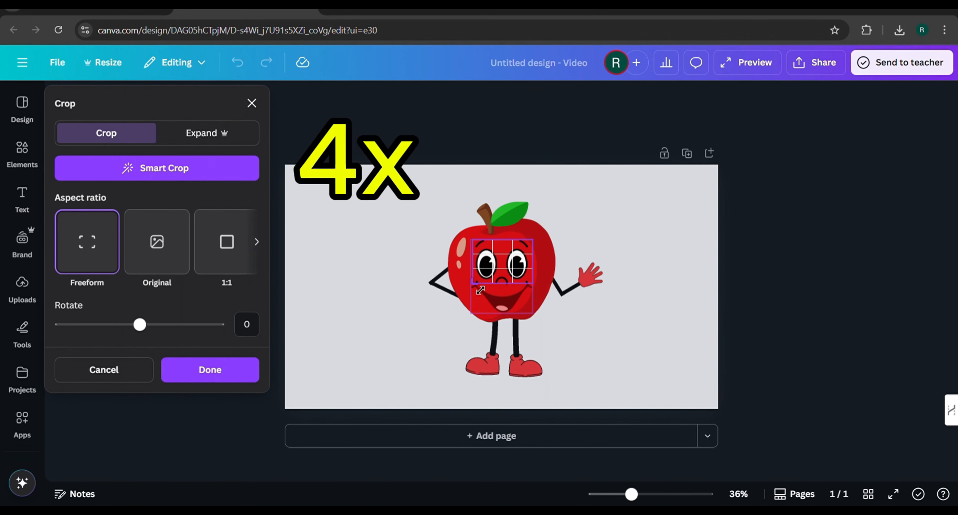
pyautogui.click(608, 341)
pyautogui.click(598, 335)
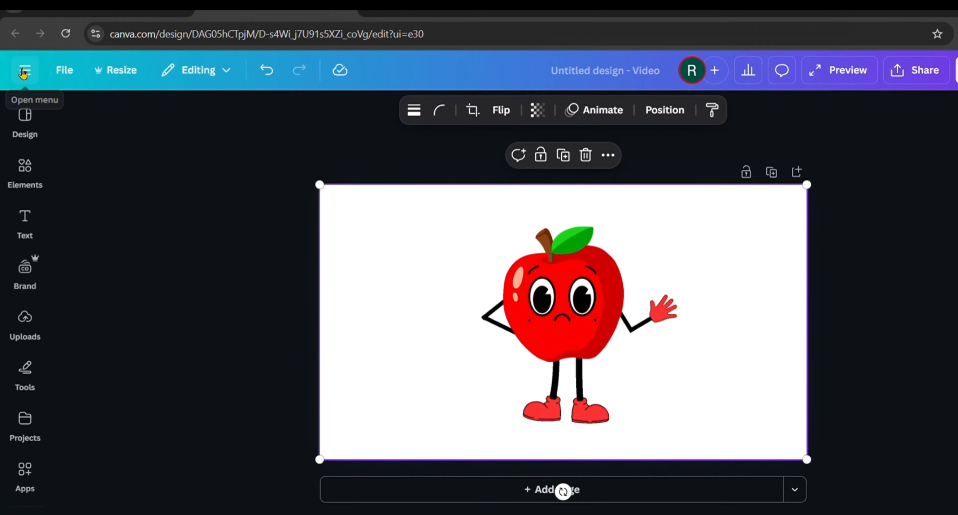
# Create a new blank Video (Landscape) design
pyautogui.click(25, 70)
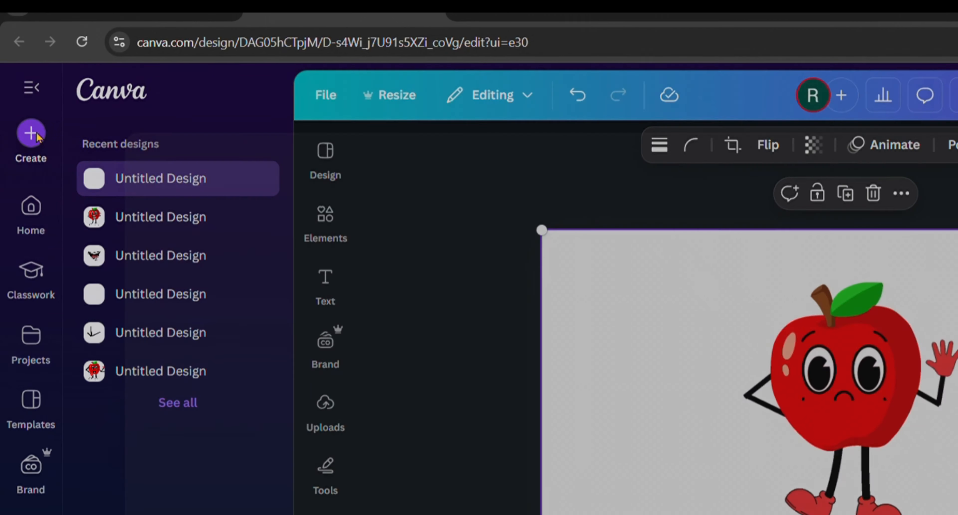
pyautogui.click(40, 137)
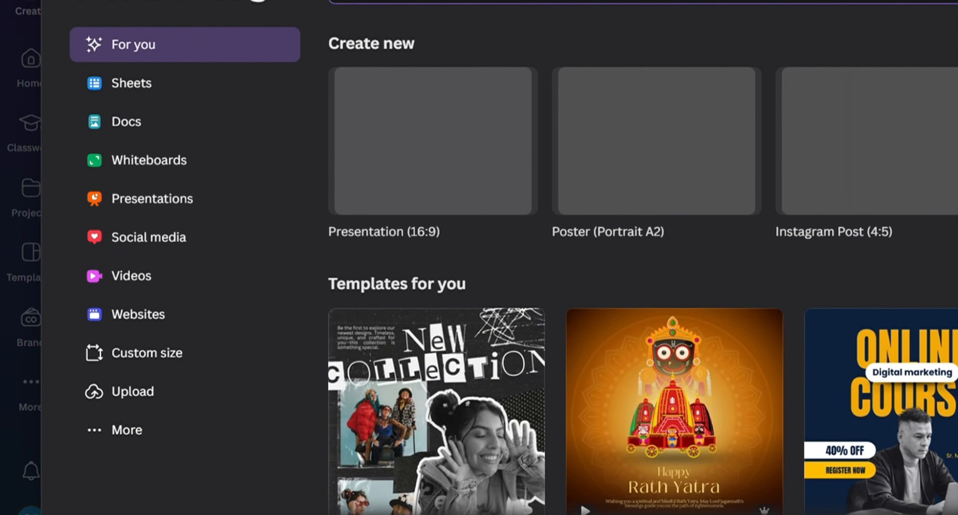
pyautogui.click(147, 276)
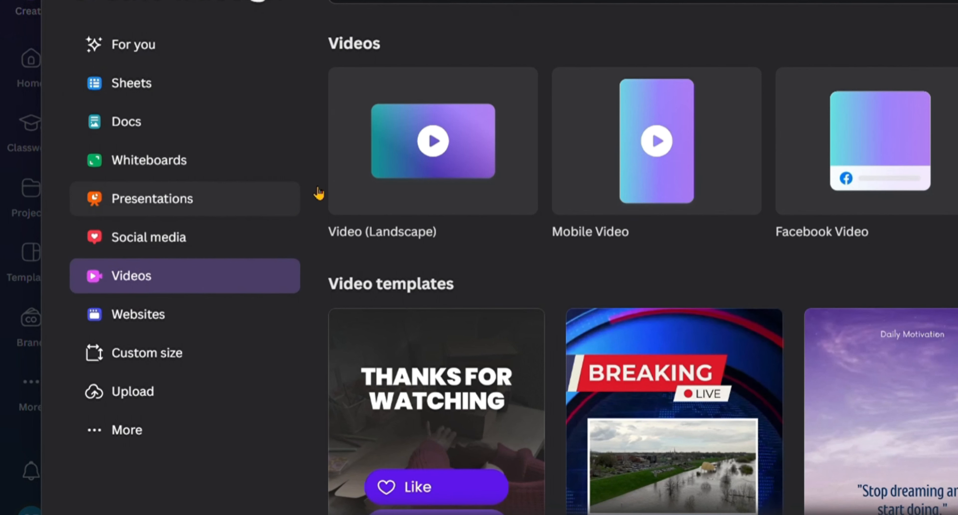
pyautogui.click(376, 188)
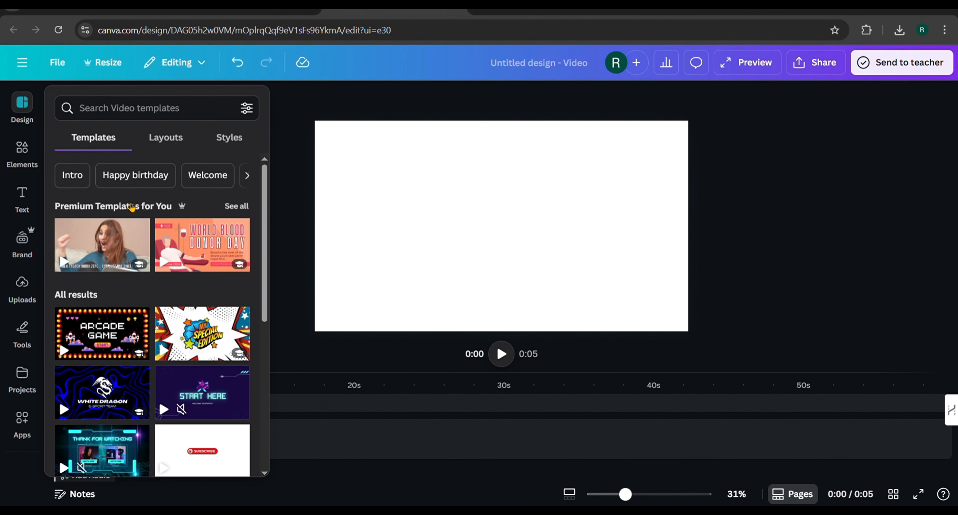
# Search the elements for "cartoon mouth", add the open black mouth graphic with teeth and tongue, and enlarge it on the page
pyautogui.click(17, 149)
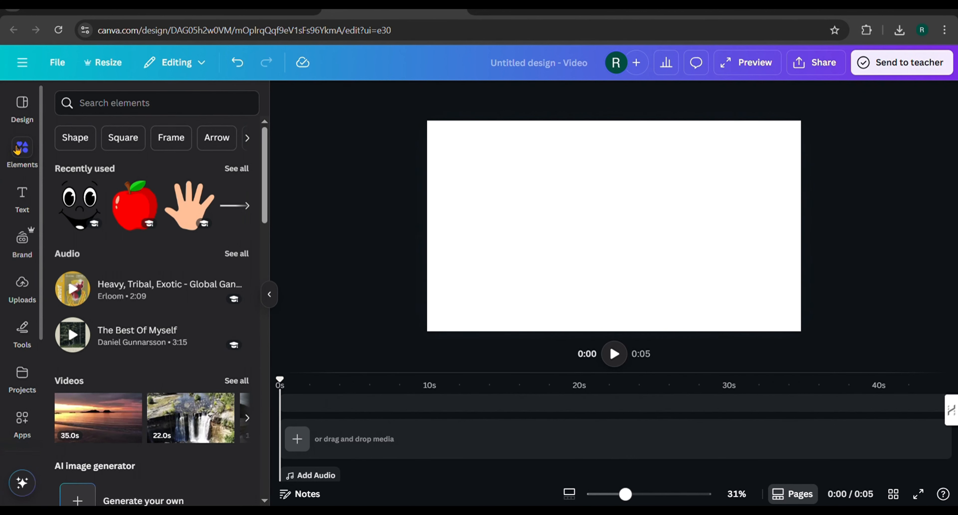
pyautogui.click(123, 103)
pyautogui.click(145, 186)
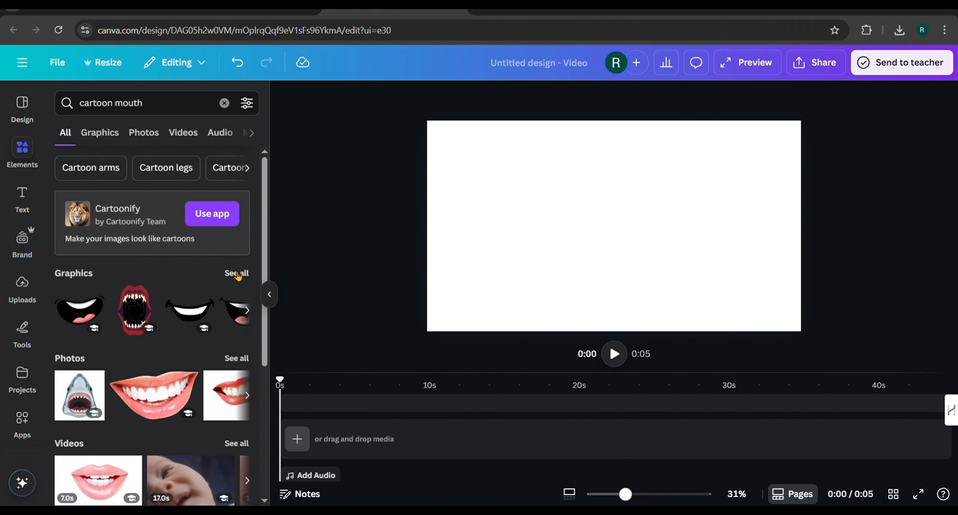
pyautogui.click(237, 273)
pyautogui.scroll(-2, 71, 245)
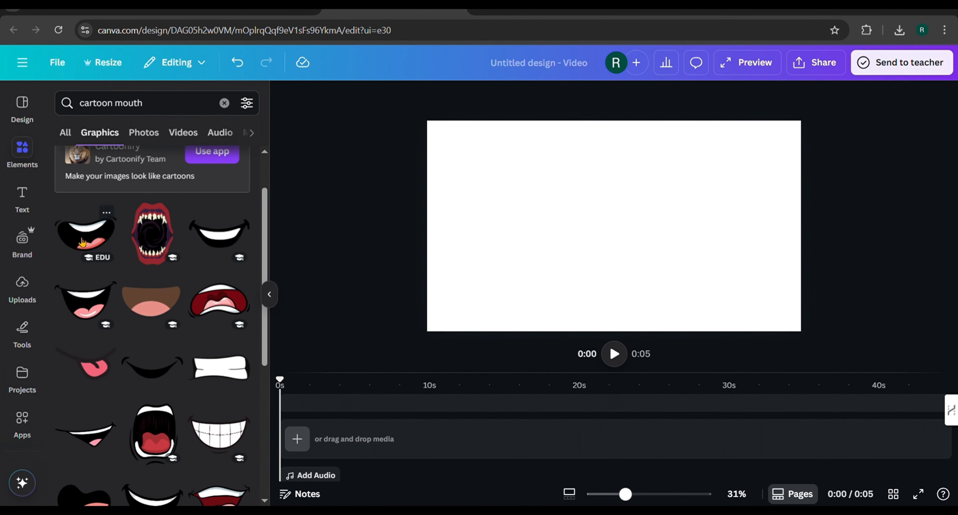
pyautogui.click(82, 242)
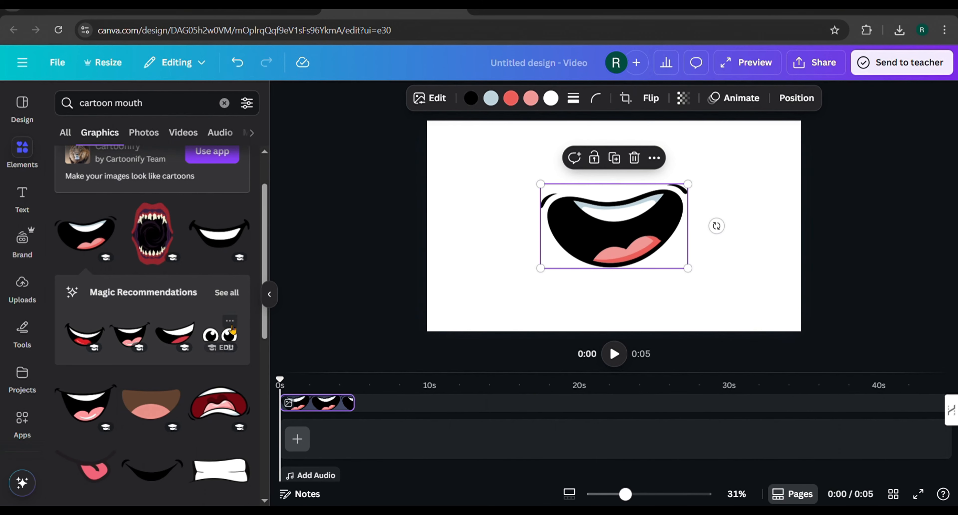
pyautogui.click(269, 294)
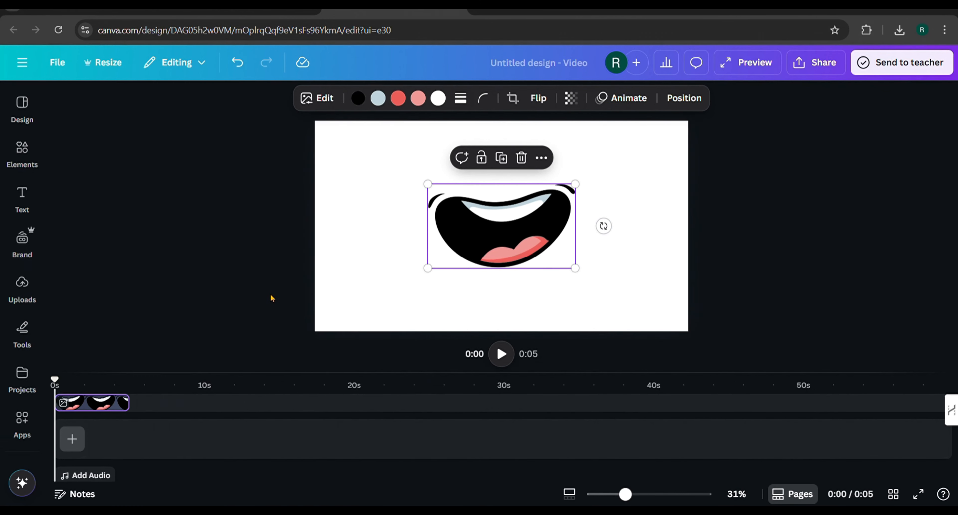
pyautogui.moveTo(428, 184); pyautogui.dragTo(406, 171)
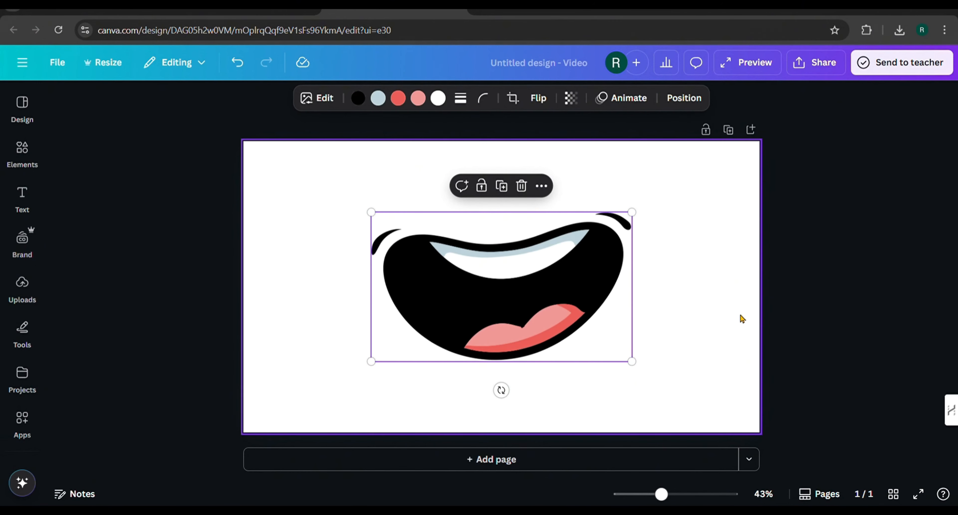
# Crop the mouth graphic from below so only its upper part with the teeth is kept
pyautogui.doubleClick(511, 315)
pyautogui.moveTo(680, 357); pyautogui.dragTo(694, 287)
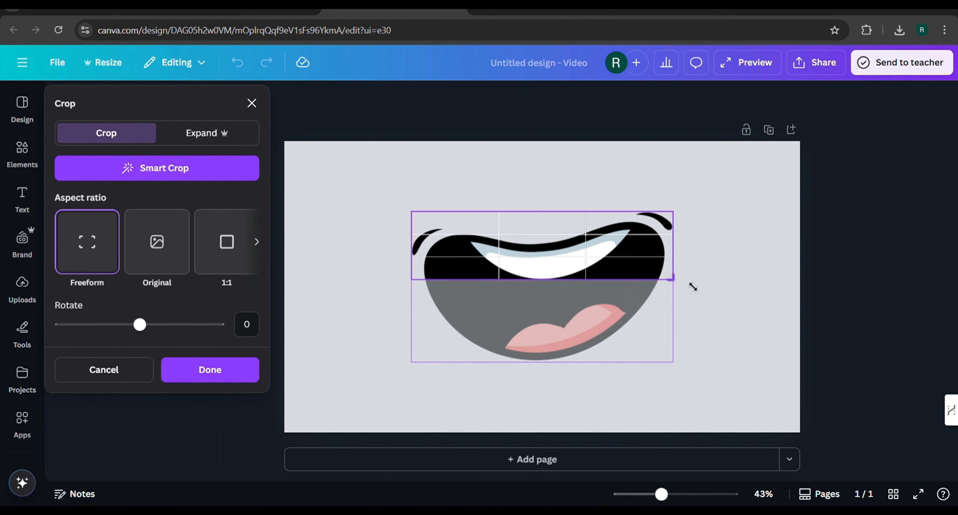
pyautogui.click(708, 296)
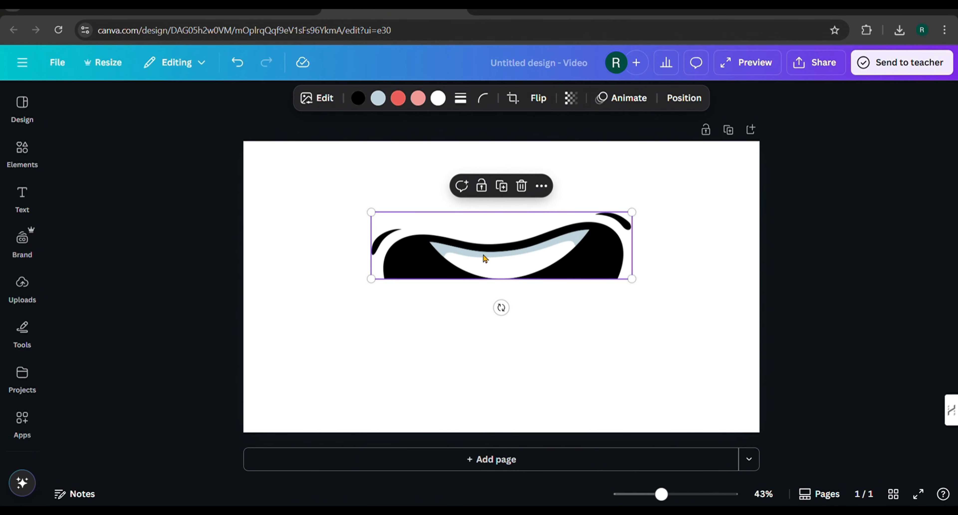
# Duplicate the cropped mouth, align the copy over the original, and crop the copy to the lower part with the tongue
pyautogui.click(502, 187)
pyautogui.moveTo(511, 258); pyautogui.dragTo(508, 255)
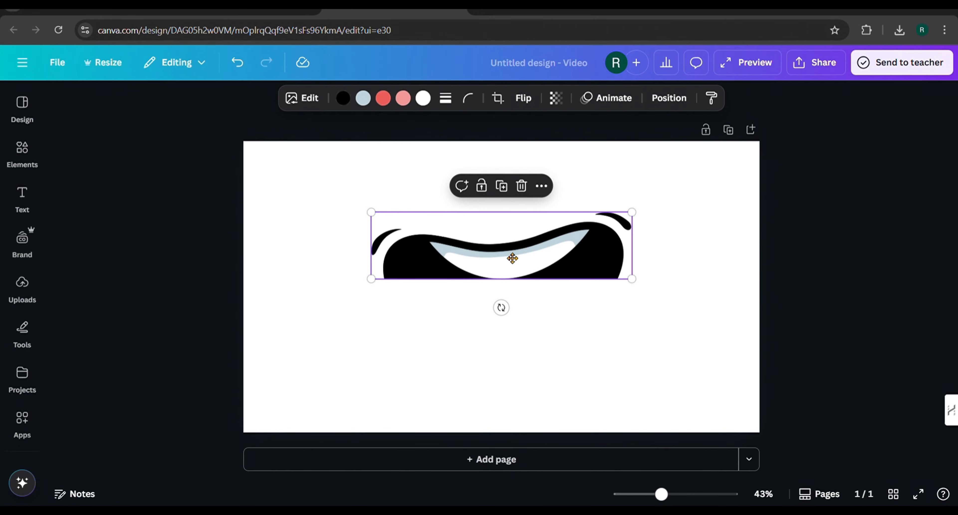
pyautogui.doubleClick(512, 257)
pyautogui.moveTo(418, 291); pyautogui.dragTo(411, 363)
pyautogui.moveTo(682, 220); pyautogui.dragTo(688, 311)
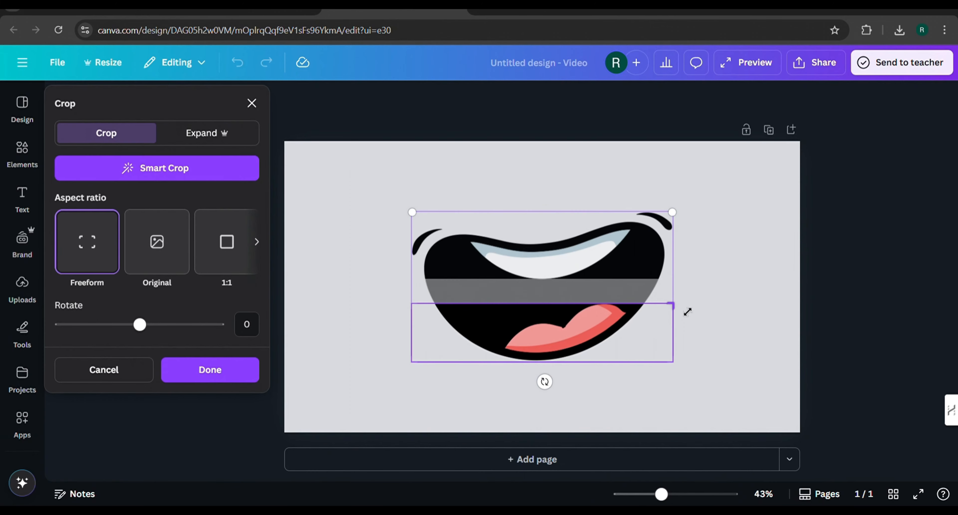
pyautogui.click(749, 262)
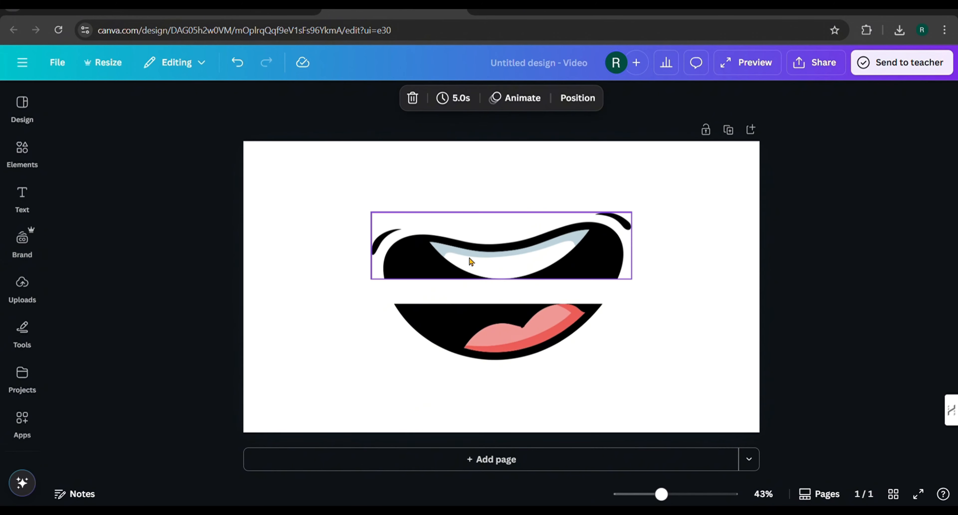
# Draw black marker strokes along both sides of the gap to join the upper and lower mouth parts
pyautogui.click(23, 329)
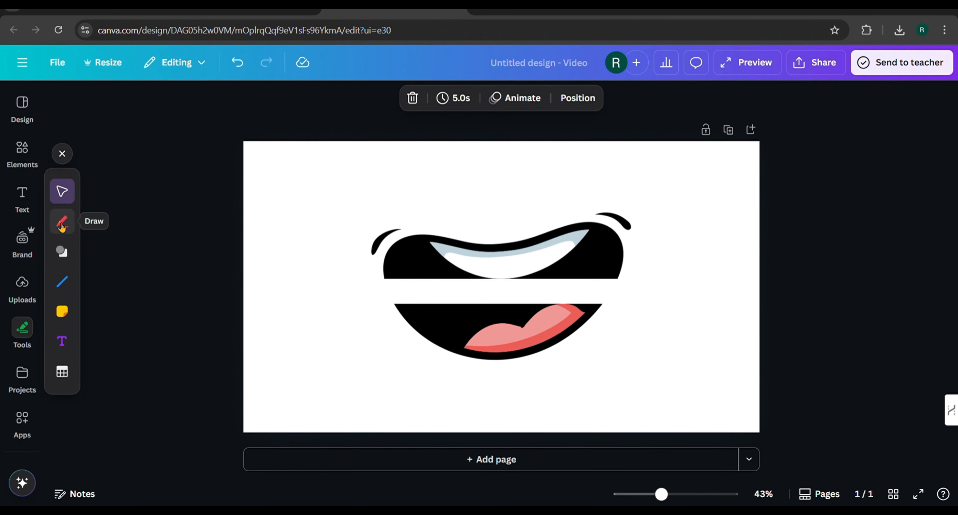
pyautogui.click(61, 223)
pyautogui.click(103, 329)
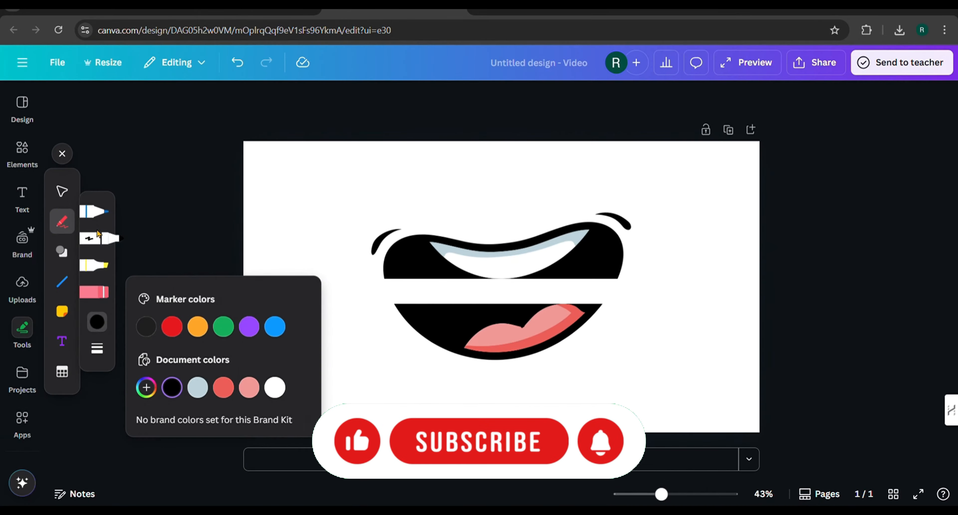
pyautogui.click(97, 242)
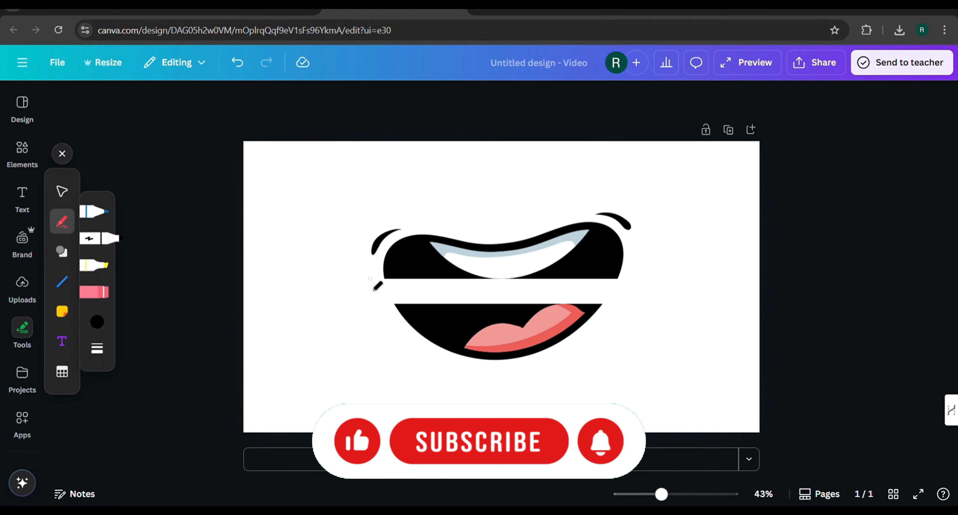
pyautogui.moveTo(387, 279); pyautogui.dragTo(401, 311)
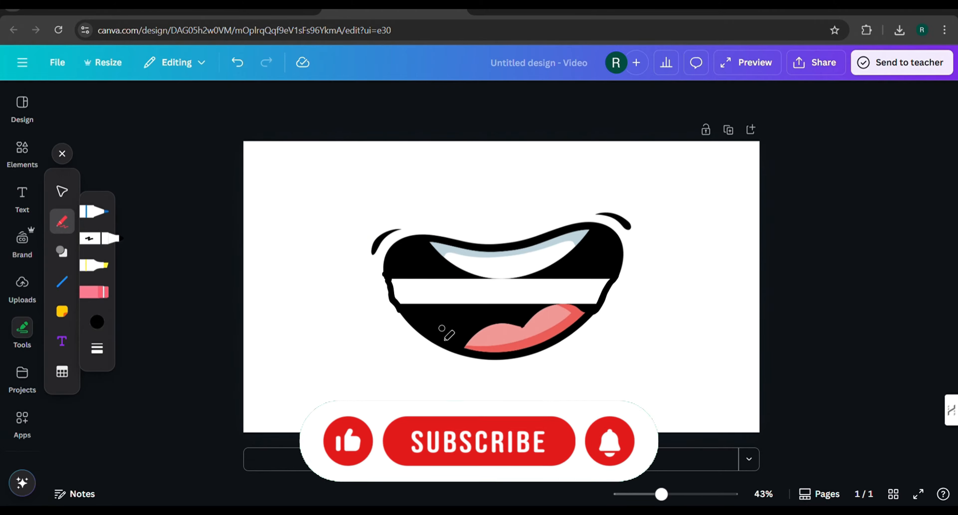
pyautogui.scroll(3, 500, 337)
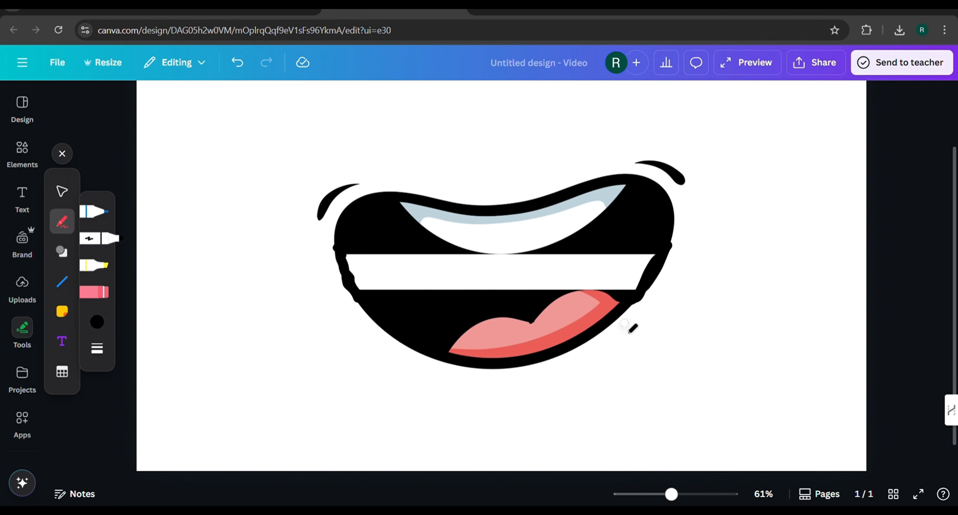
pyautogui.scroll(-3, 405, 288)
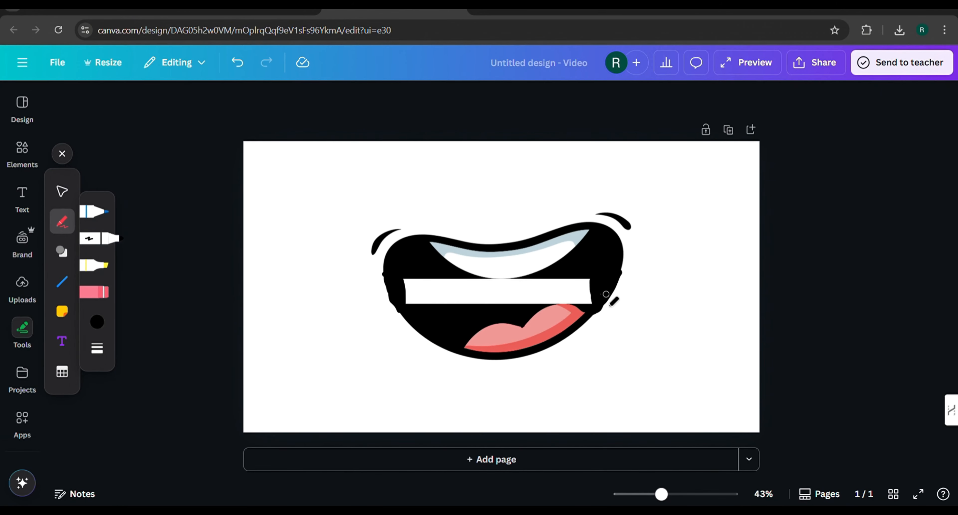
# Add a rectangle shape, colour it black, and resize it to fill the white gap between the two mouth parts
pyautogui.click(22, 149)
pyautogui.click(225, 103)
pyautogui.write('rec')
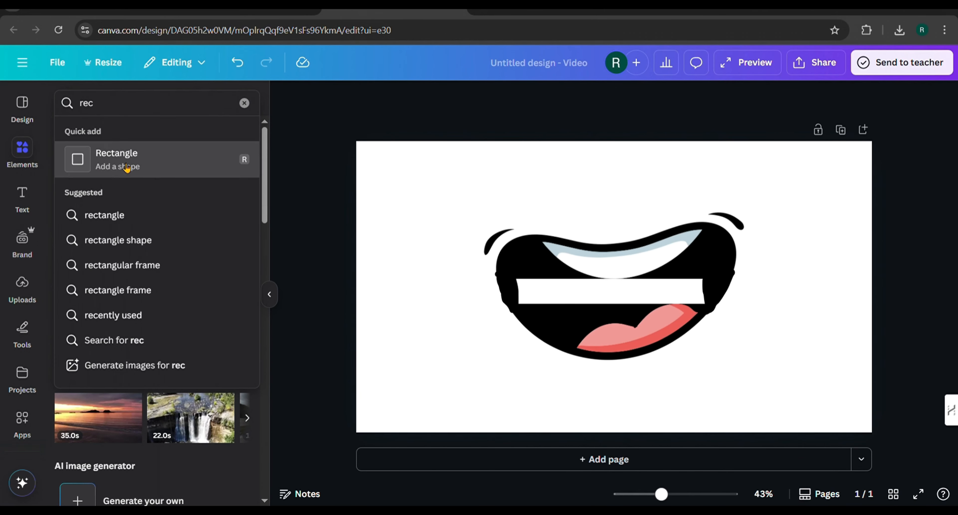
pyautogui.click(123, 163)
pyautogui.click(346, 98)
pyautogui.click(124, 190)
pyautogui.moveTo(613, 330); pyautogui.dragTo(614, 303)
pyautogui.moveTo(617, 243); pyautogui.dragTo(516, 304)
pyautogui.moveTo(588, 283); pyautogui.dragTo(588, 279)
pyautogui.moveTo(658, 294); pyautogui.dragTo(717, 289)
# Reorder the layers so the tongue and teeth mouth parts sit at the front, above the marker strokes and black rectangle
pyautogui.click(861, 98)
pyautogui.click(203, 127)
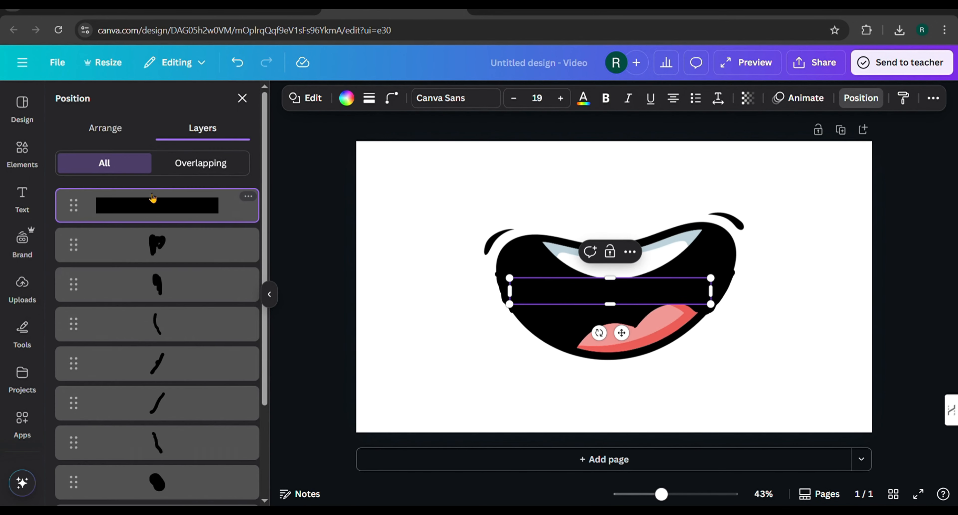
pyautogui.scroll(-3, 218, 304)
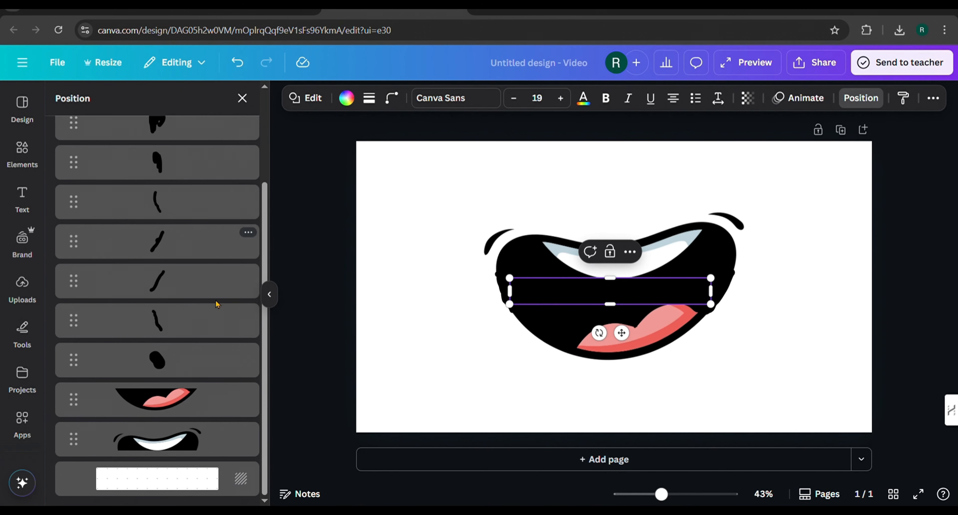
pyautogui.moveTo(194, 398); pyautogui.dragTo(148, 231)
pyautogui.moveTo(157, 439); pyautogui.dragTo(176, 204)
pyautogui.click(826, 330)
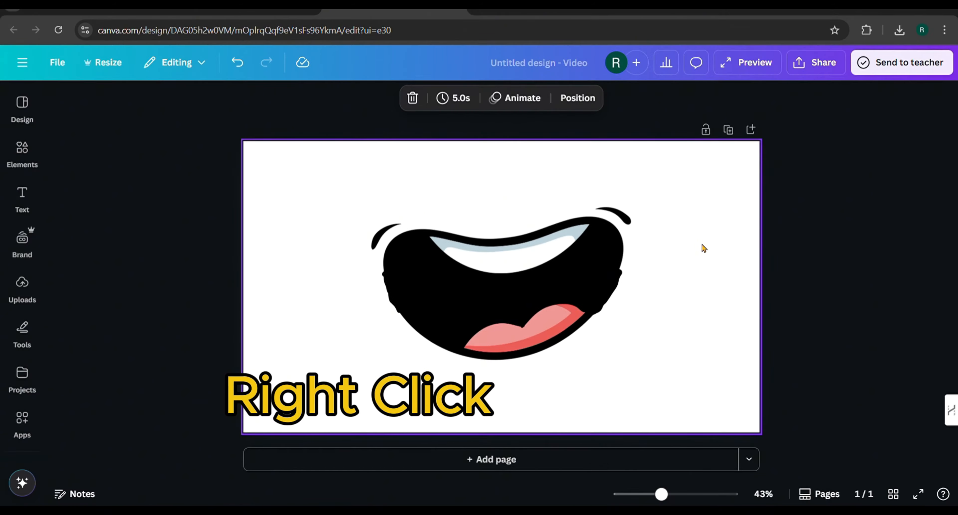
# Duplicate the page and, on the copy, move the teeth part down and the tongue part slightly up to close the mouth
pyautogui.rightClick(703, 248)
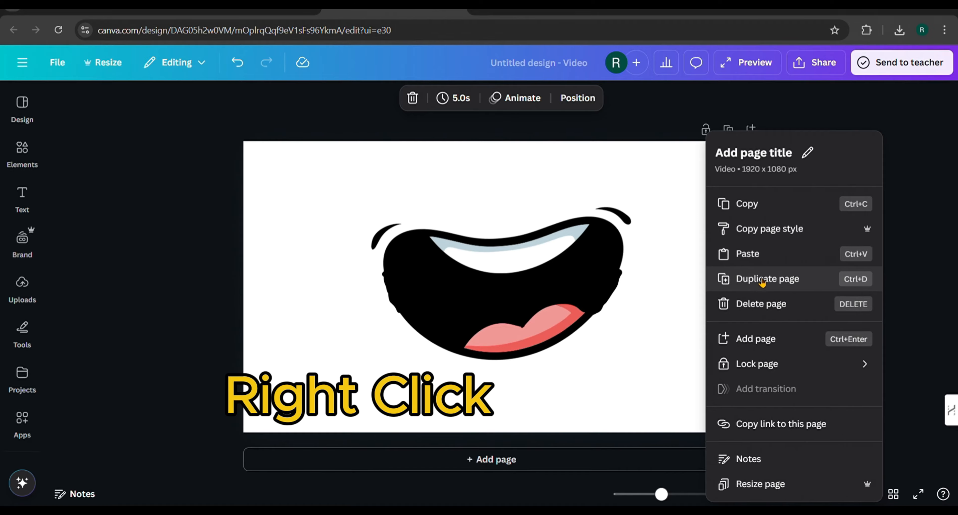
pyautogui.click(771, 282)
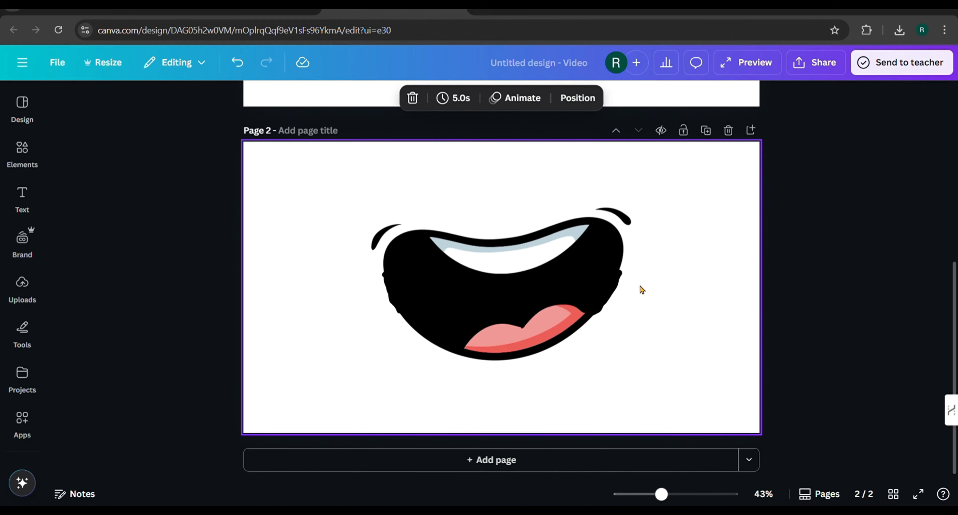
pyautogui.click(515, 333)
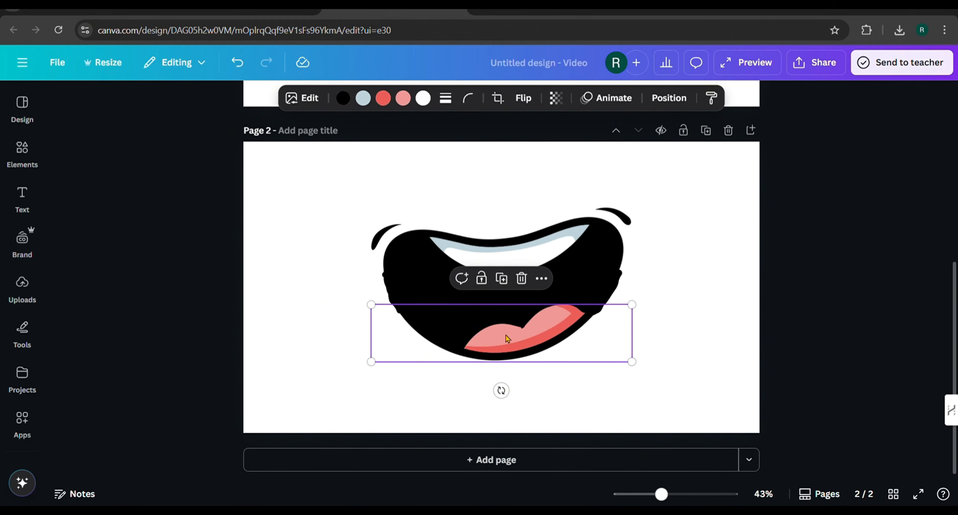
pyautogui.moveTo(519, 257); pyautogui.dragTo(528, 278)
pyautogui.moveTo(511, 350); pyautogui.dragTo(517, 346)
pyautogui.click(434, 278)
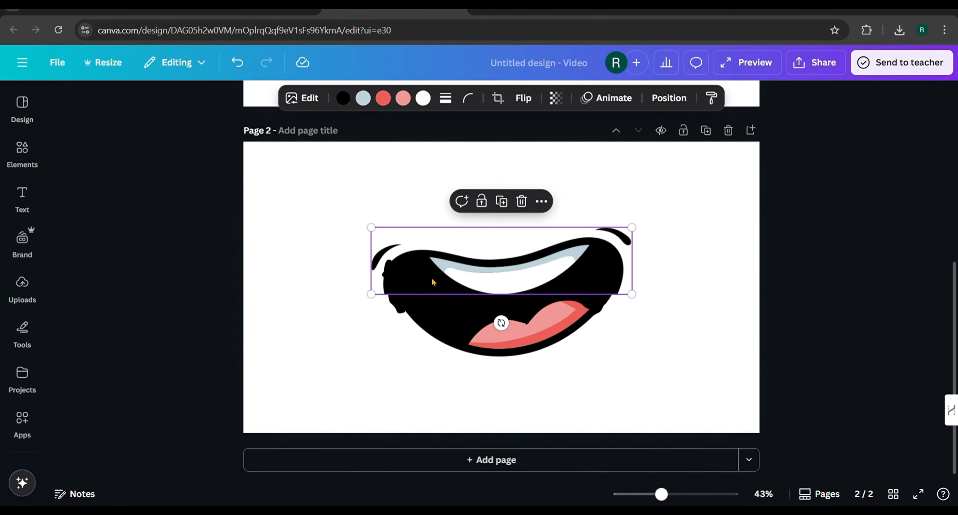
pyautogui.moveTo(434, 278); pyautogui.dragTo(443, 289)
pyautogui.click(498, 338)
pyautogui.moveTo(499, 337); pyautogui.dragTo(504, 342)
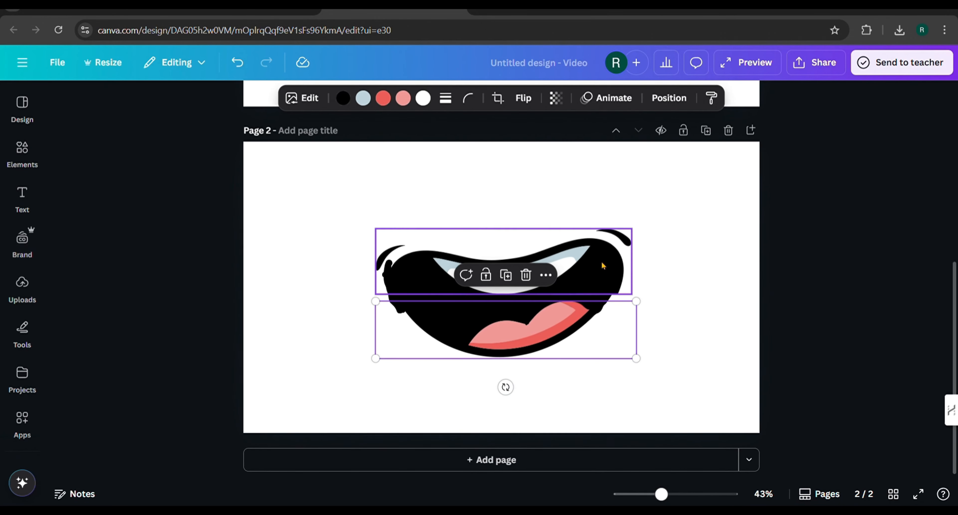
pyautogui.click(683, 269)
# Add a Match & Move transition between page 1 and page 2 with a duration of 0.15 seconds
pyautogui.scroll(3, 683, 268)
pyautogui.rightClick(702, 163)
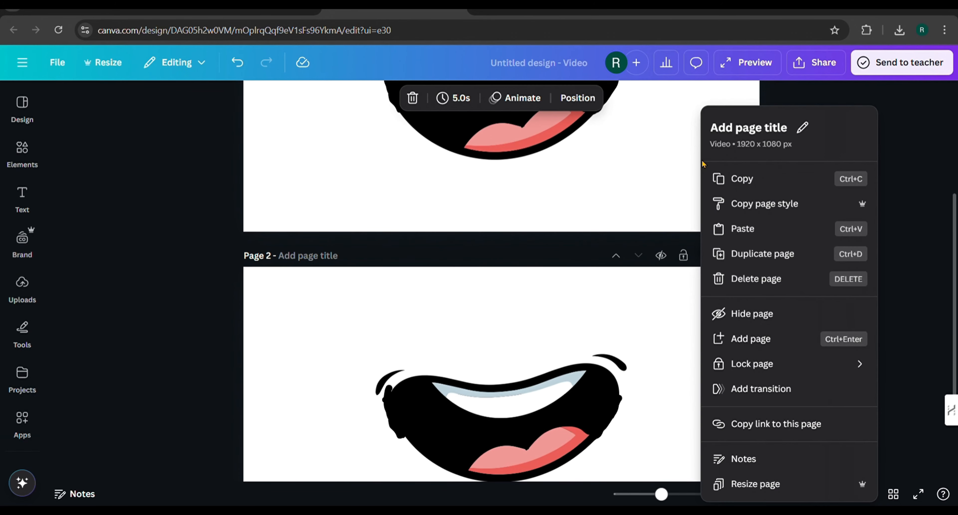
pyautogui.click(761, 388)
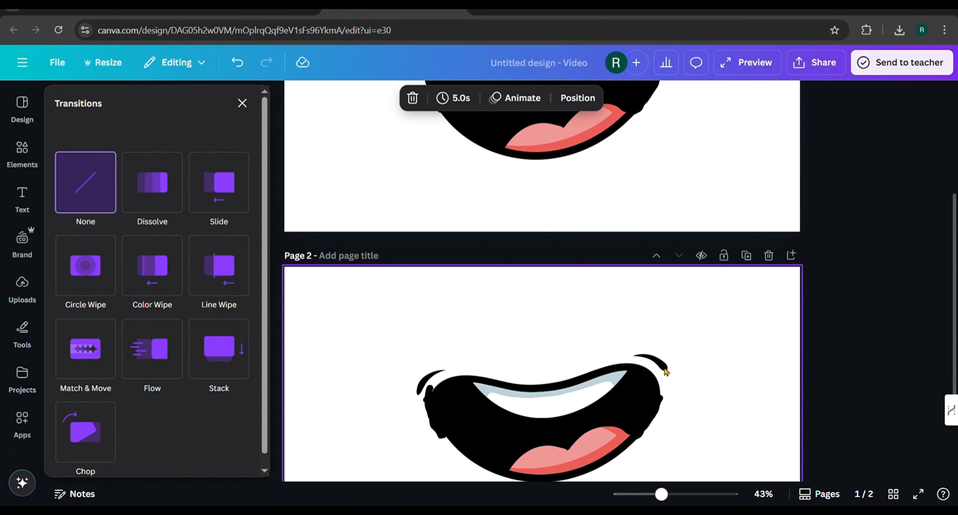
pyautogui.scroll(3, 391, 243)
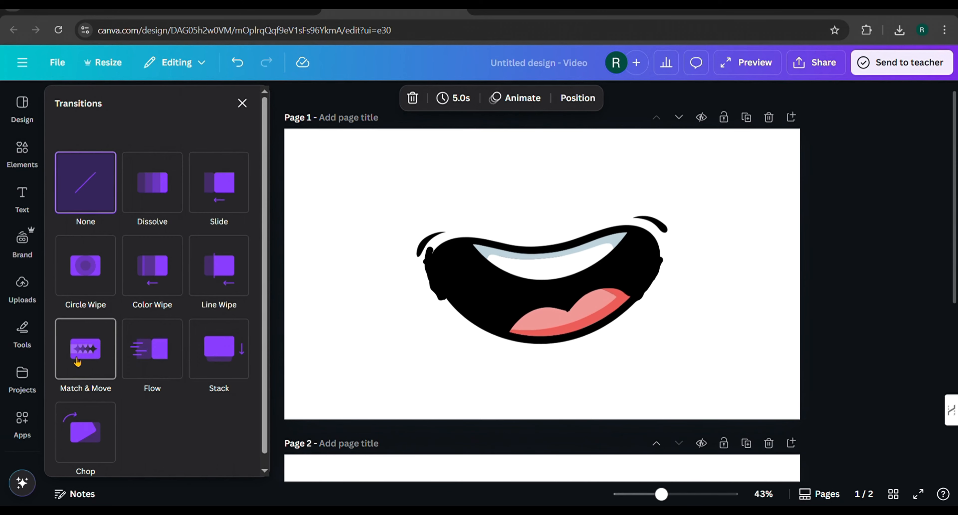
pyautogui.click(101, 346)
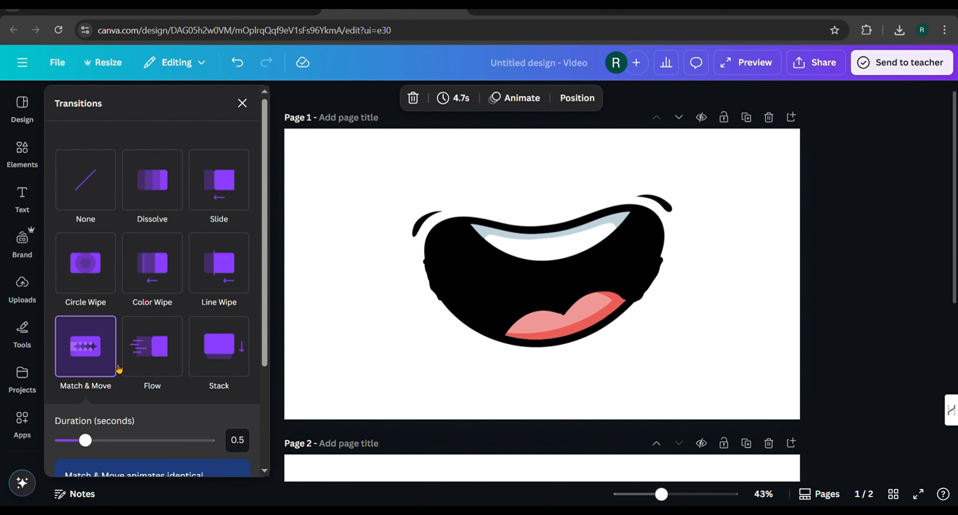
pyautogui.scroll(-3, 118, 368)
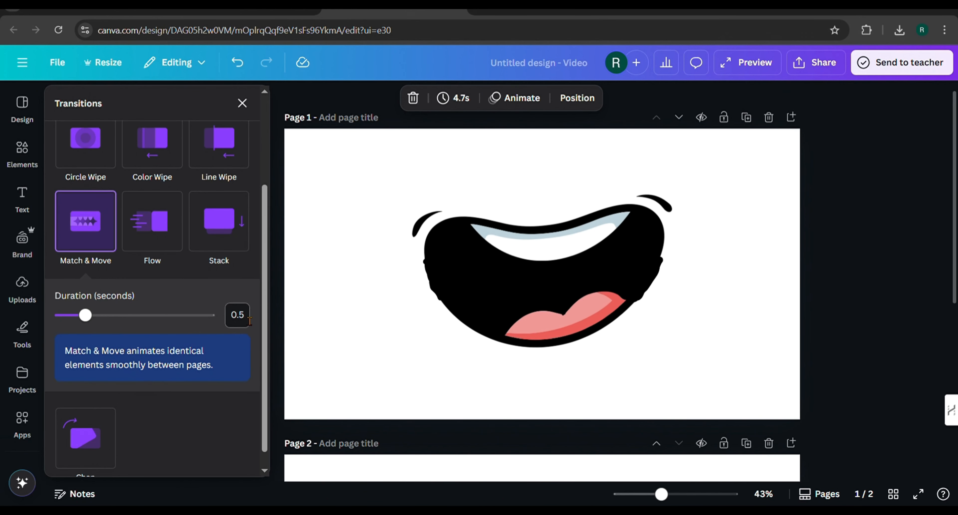
pyautogui.press('Return')
pyautogui.scroll(-1, 237, 289)
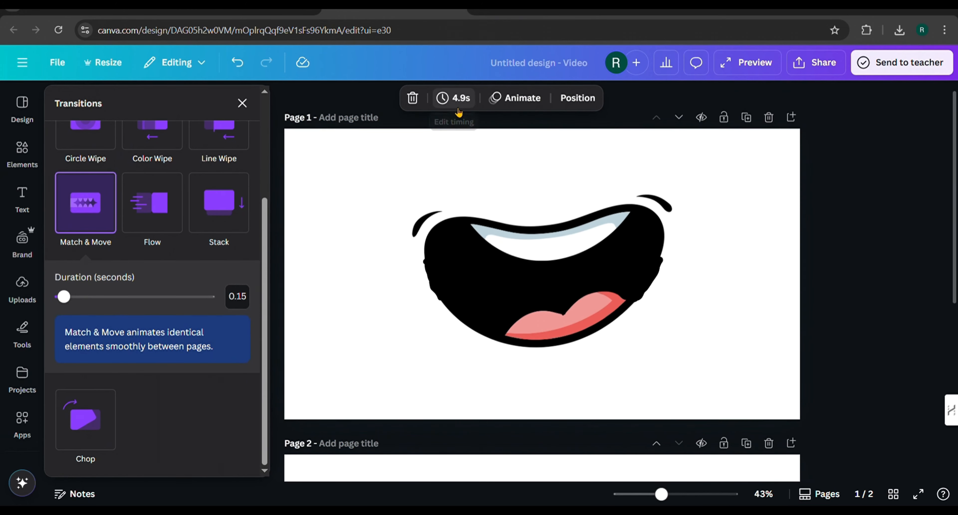
# Set the page timing to 0.3s and apply it to all pages
pyautogui.click(461, 99)
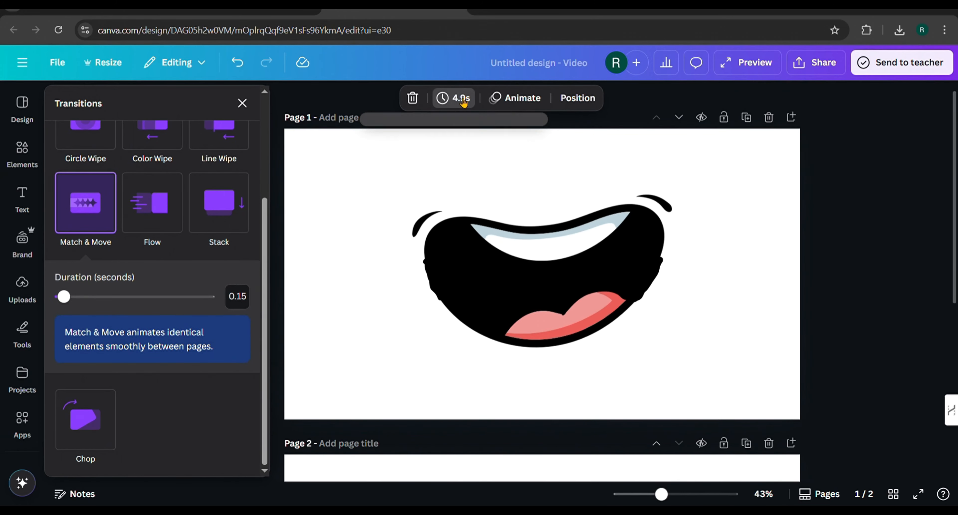
pyautogui.write('0.3s')
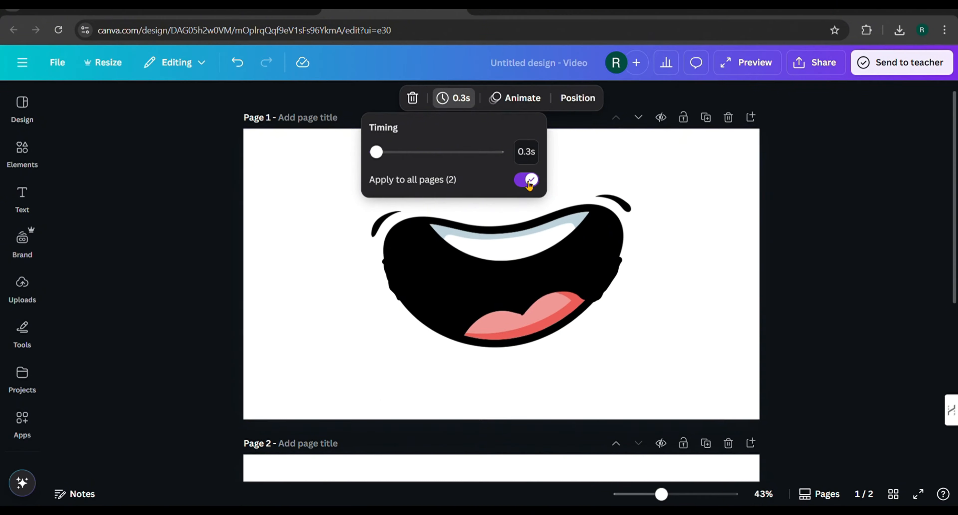
pyautogui.click(679, 182)
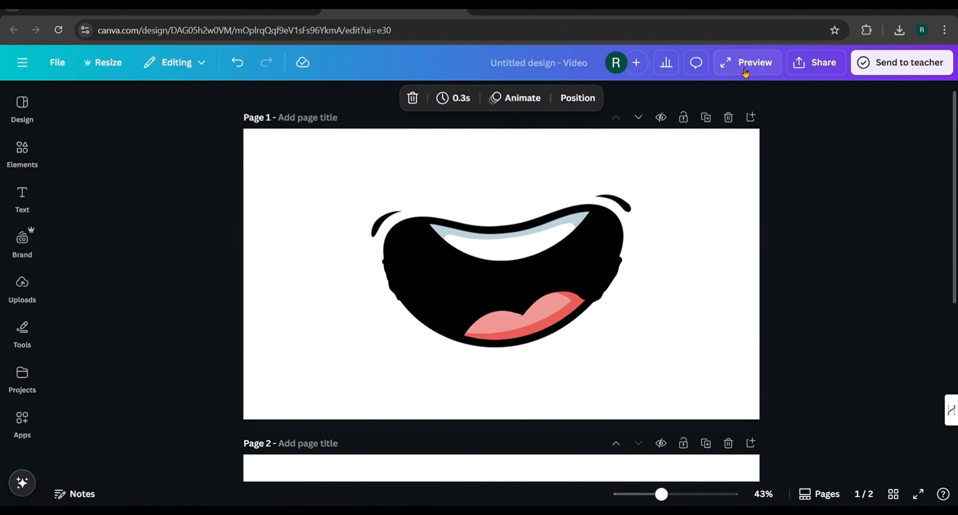
# Download pages 1–2 of the mouth animation as a GIF with a transparent background
pyautogui.click(829, 72)
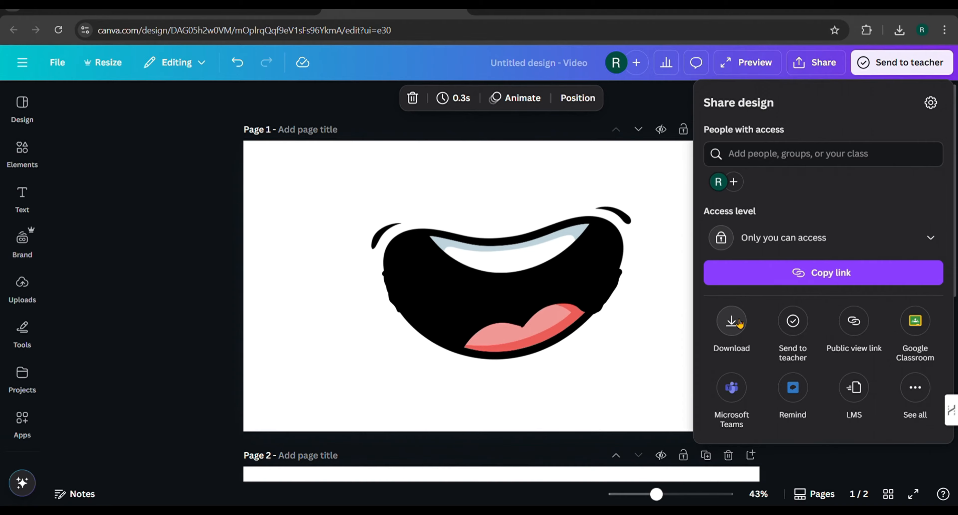
pyautogui.click(731, 321)
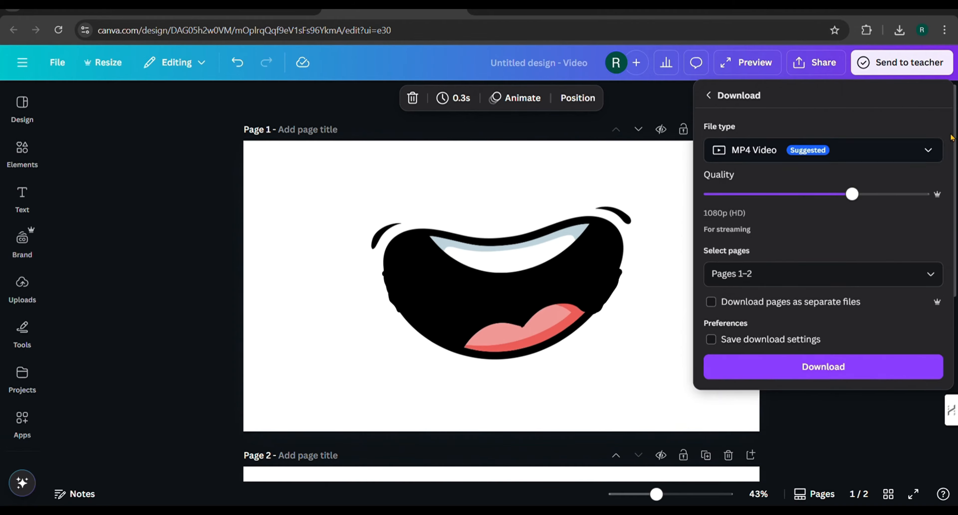
pyautogui.click(823, 150)
pyautogui.click(788, 414)
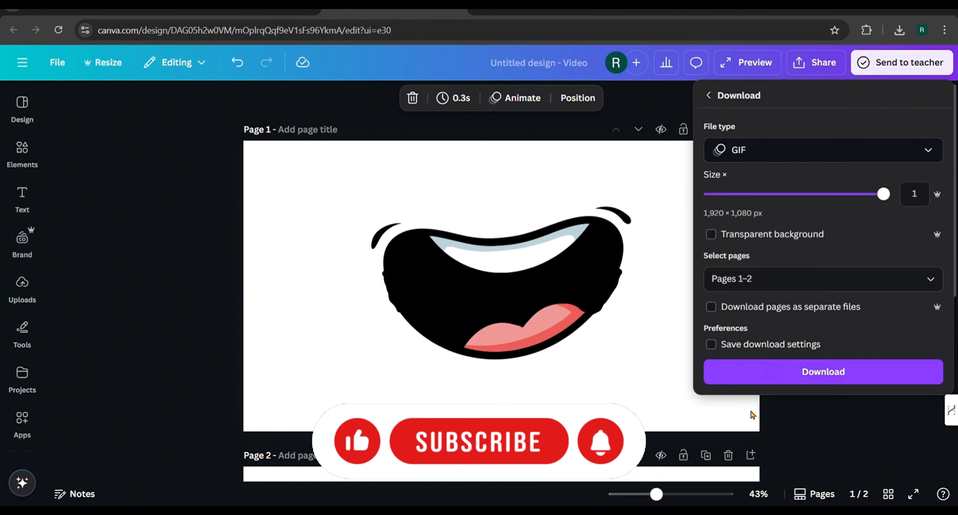
pyautogui.click(711, 234)
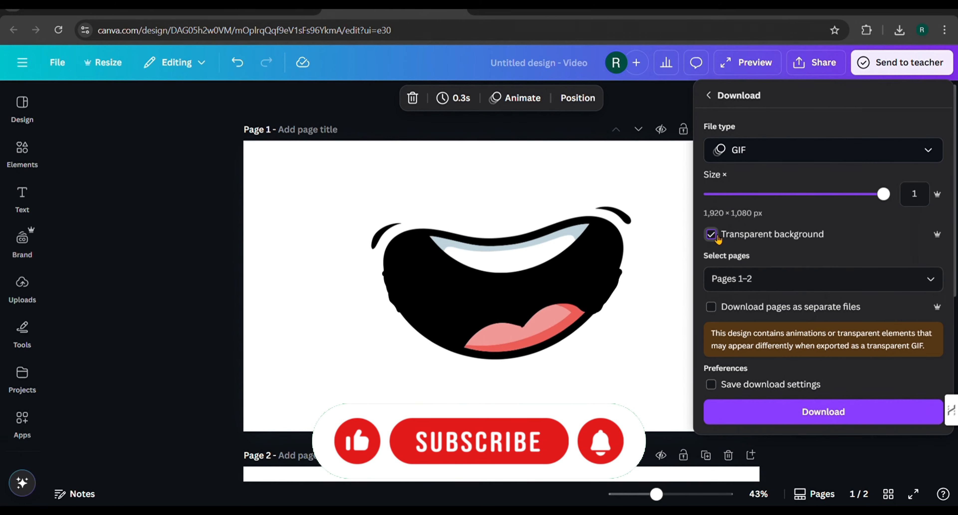
pyautogui.click(781, 412)
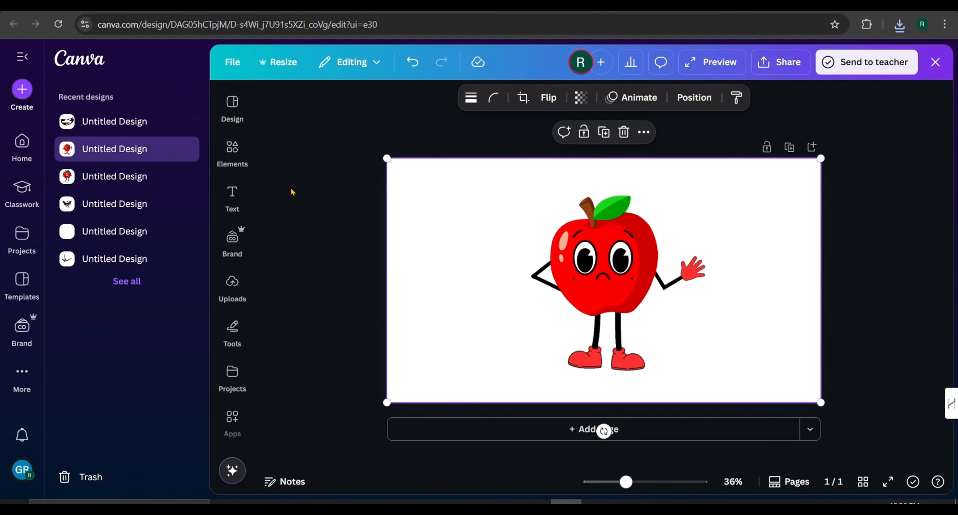
# In the apple character design, upload the downloaded mouth file "Untitled design (19).gif" to the uploaded videos
pyautogui.click(22, 56)
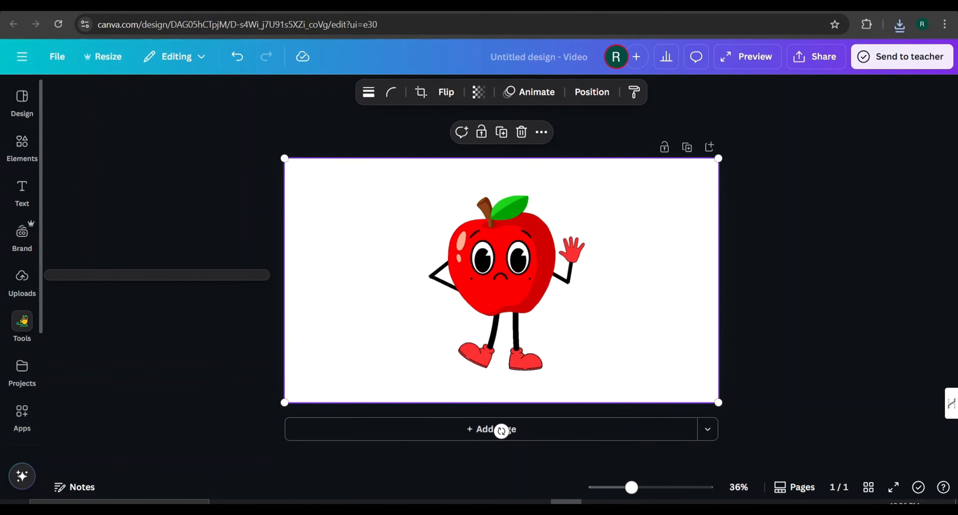
pyautogui.click(22, 280)
pyautogui.click(156, 192)
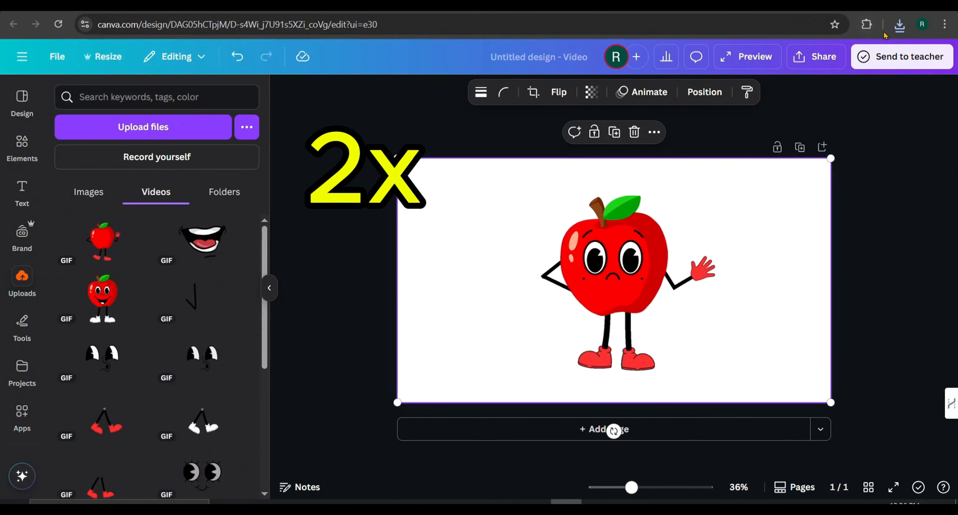
pyautogui.click(900, 24)
pyautogui.moveTo(788, 82); pyautogui.dragTo(280, 313)
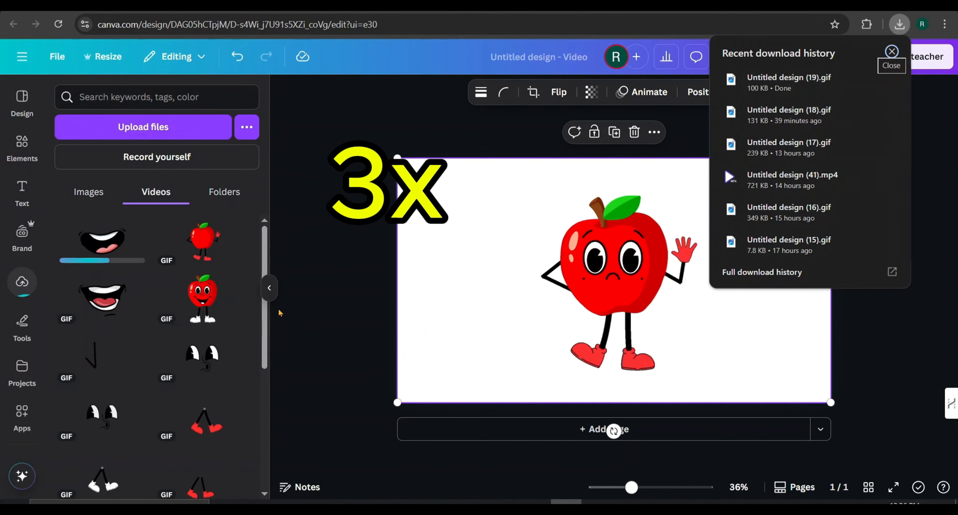
pyautogui.click(315, 226)
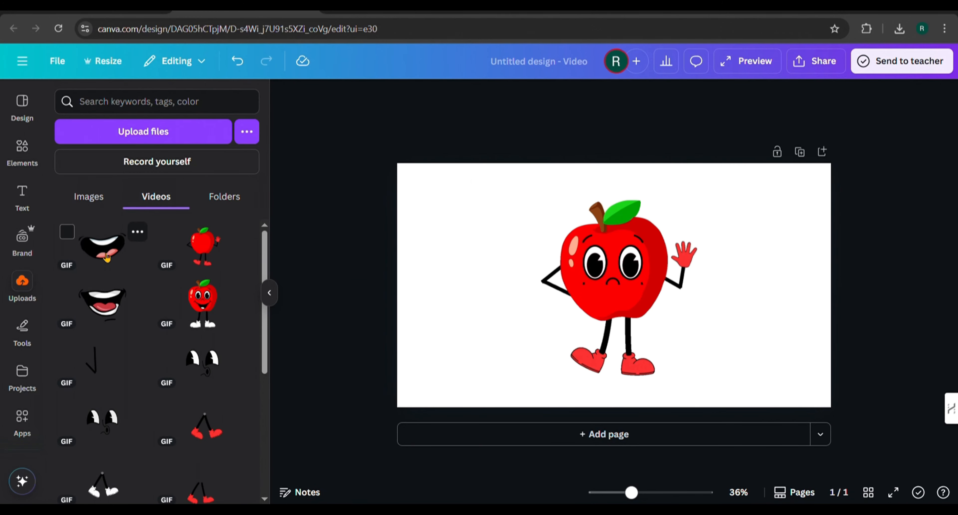
# Add the uploaded talking mouth GIF to the page, shrink it, and place it on the apple's face below the eyes
pyautogui.moveTo(107, 256); pyautogui.dragTo(703, 340)
pyautogui.moveTo(876, 438); pyautogui.dragTo(619, 303)
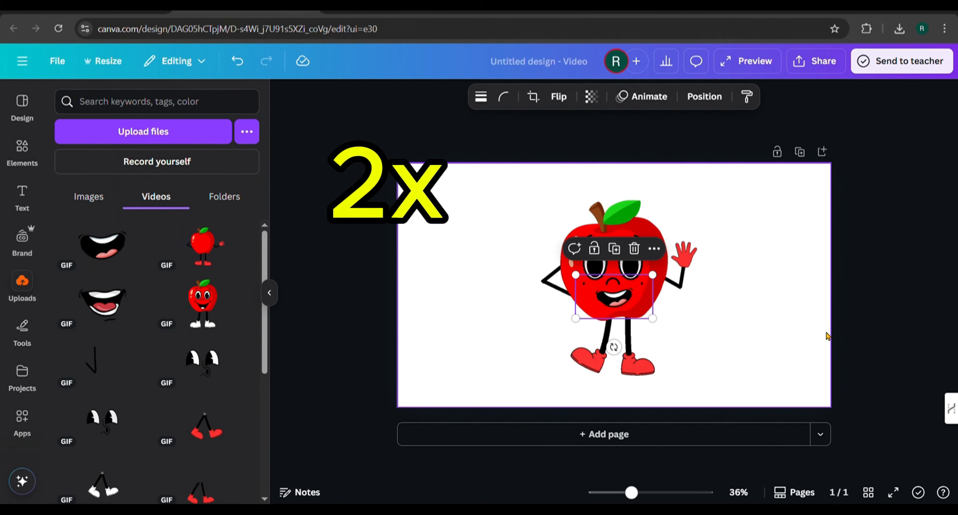
pyautogui.click(824, 337)
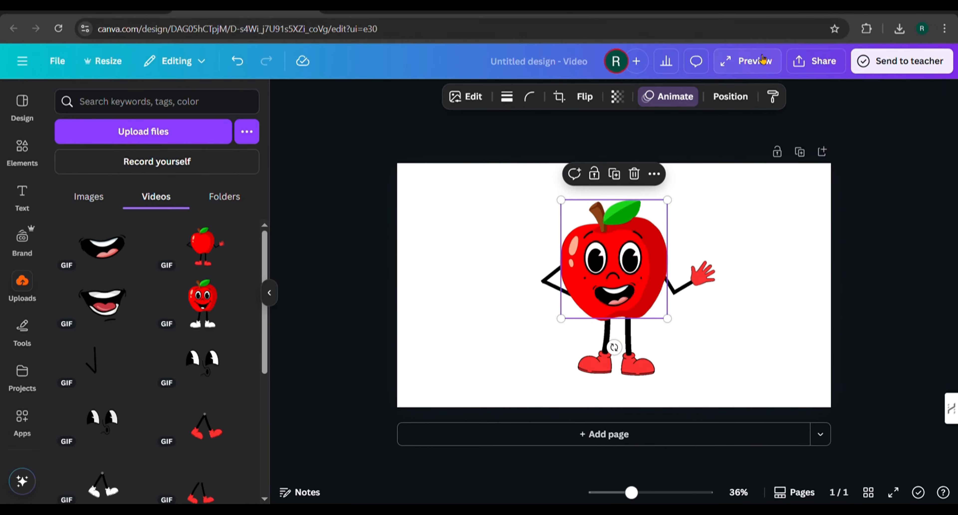
# Download the finished apple character animation as an MP4 video at 1080p (HD)
pyautogui.click(816, 190)
pyautogui.click(794, 70)
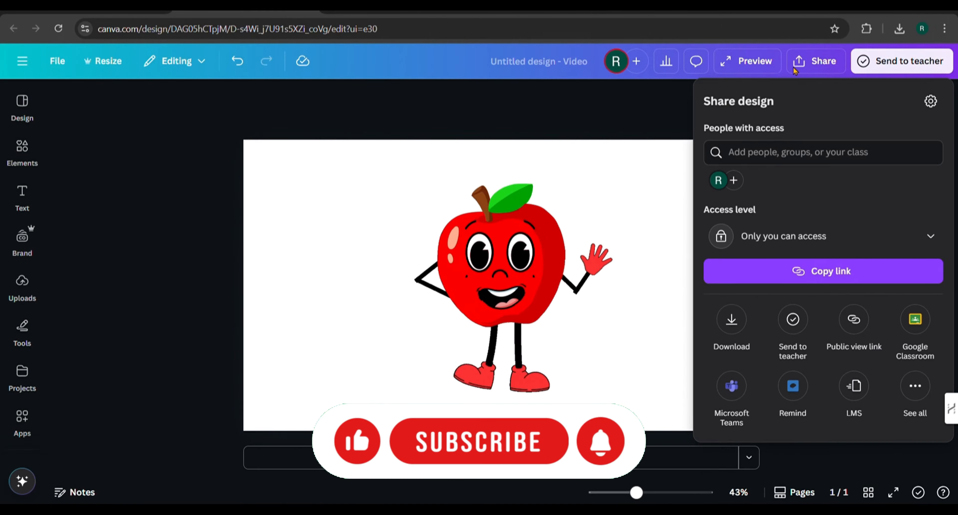
pyautogui.click(746, 320)
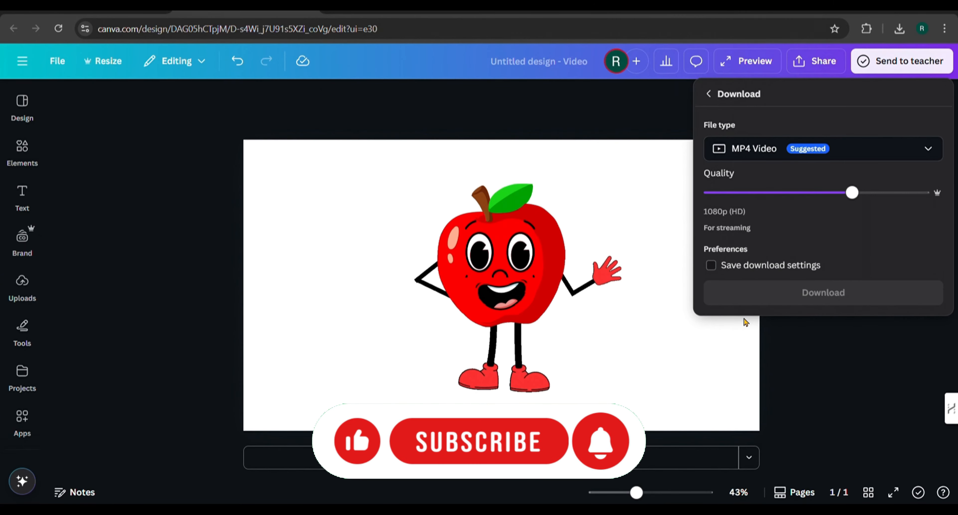
pyautogui.click(776, 296)
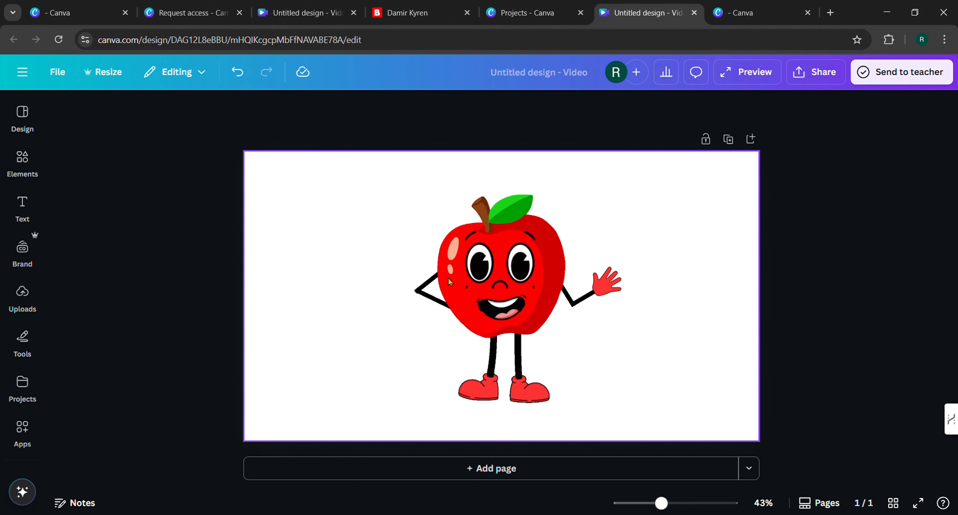
# Search the elements for "cartoon background", show all matching videos, and browse them for a suitable scene
pyautogui.click(22, 161)
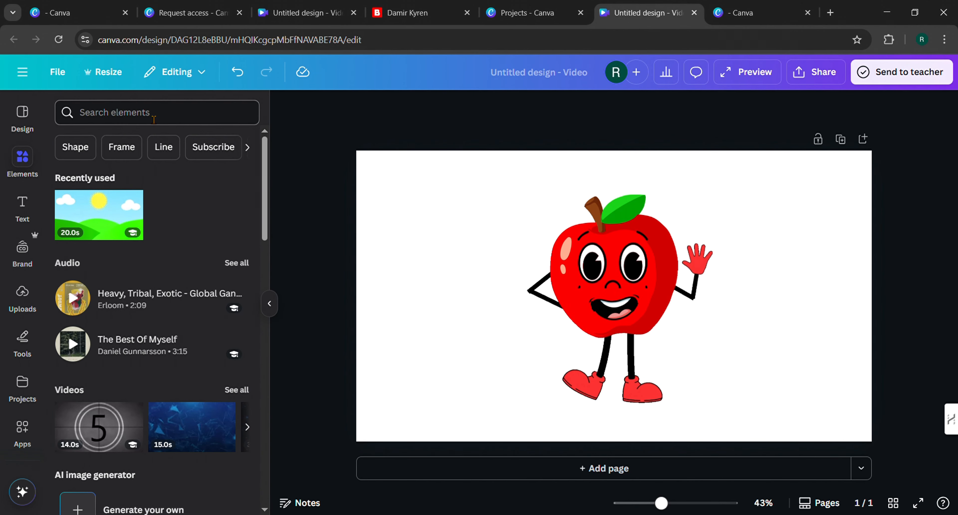
pyautogui.click(111, 112)
pyautogui.click(120, 176)
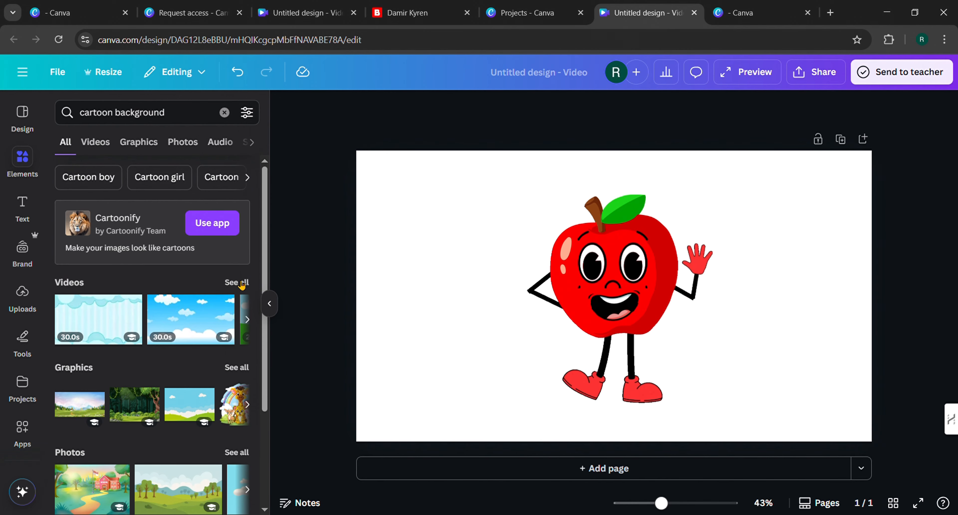
pyautogui.click(236, 282)
pyautogui.scroll(-2, 210, 376)
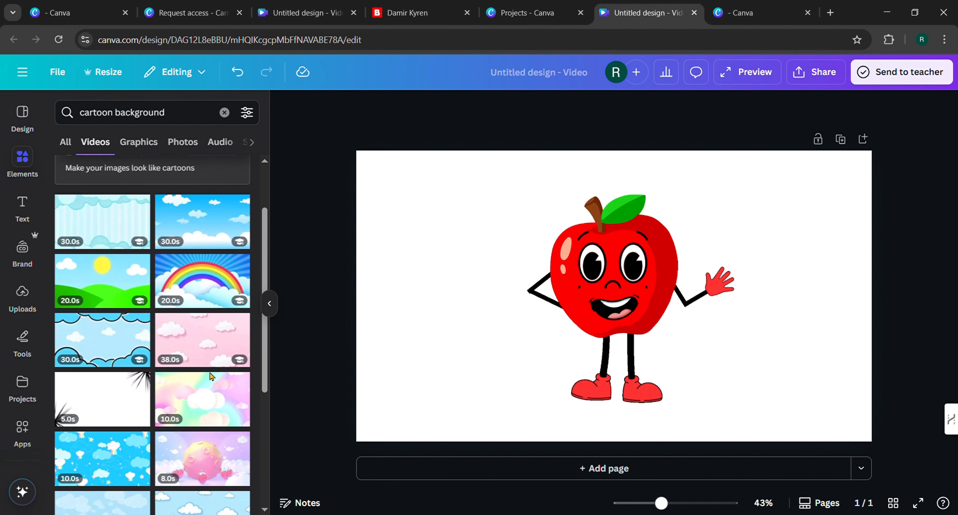
pyautogui.scroll(-7, 171, 432)
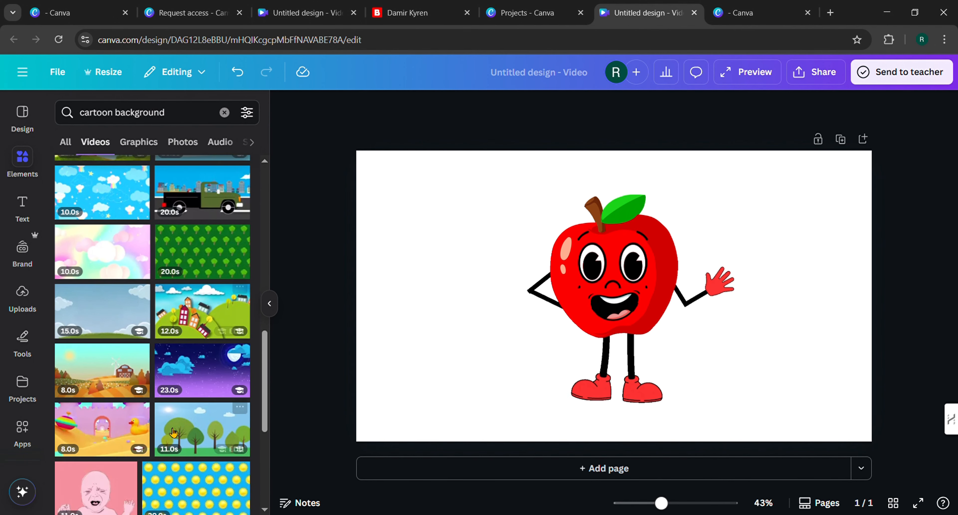
pyautogui.scroll(10, 173, 431)
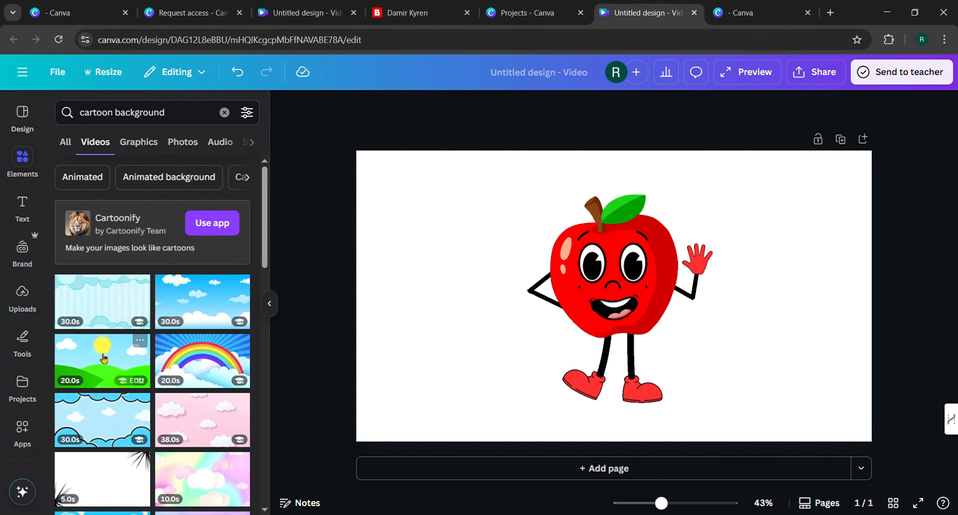
# Add the 20.0s cartoon video of green hills with a sun and clouds, and set it as the page background
pyautogui.click(105, 364)
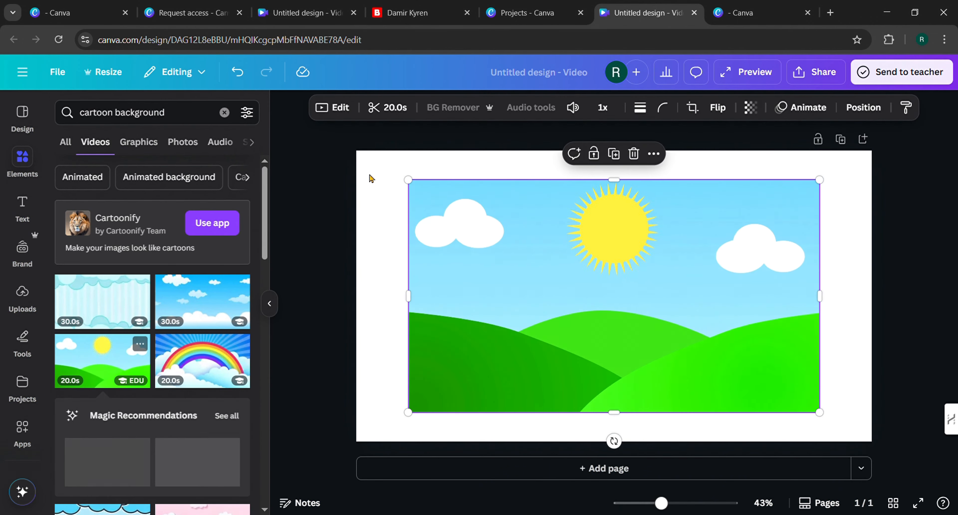
pyautogui.rightClick(503, 271)
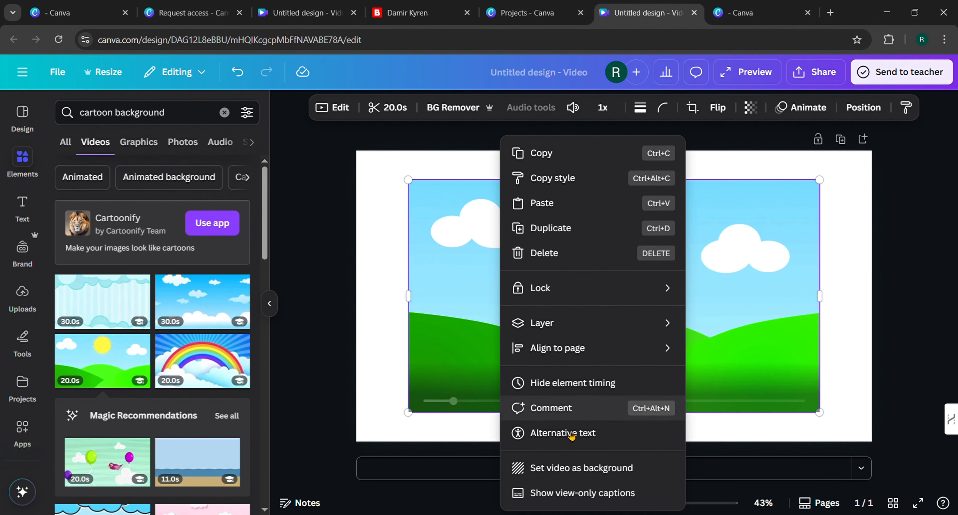
pyautogui.click(569, 465)
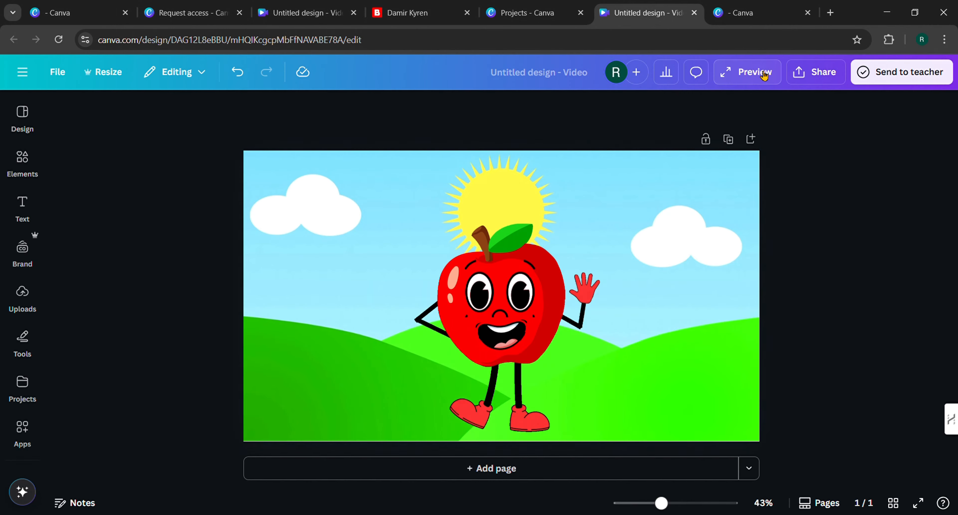
# Preview the apple character animation against its cartoon background, and return to the editor
pyautogui.click(763, 75)
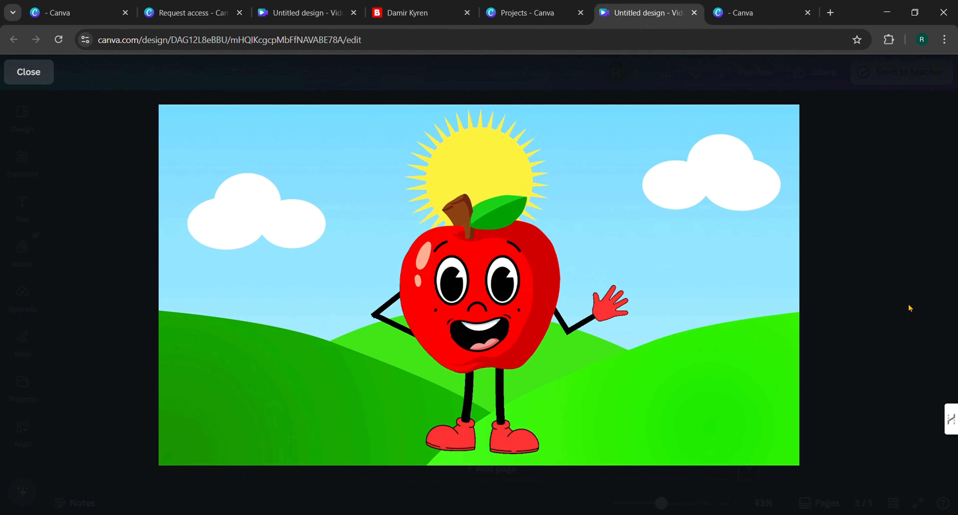
pyautogui.press('Escape')
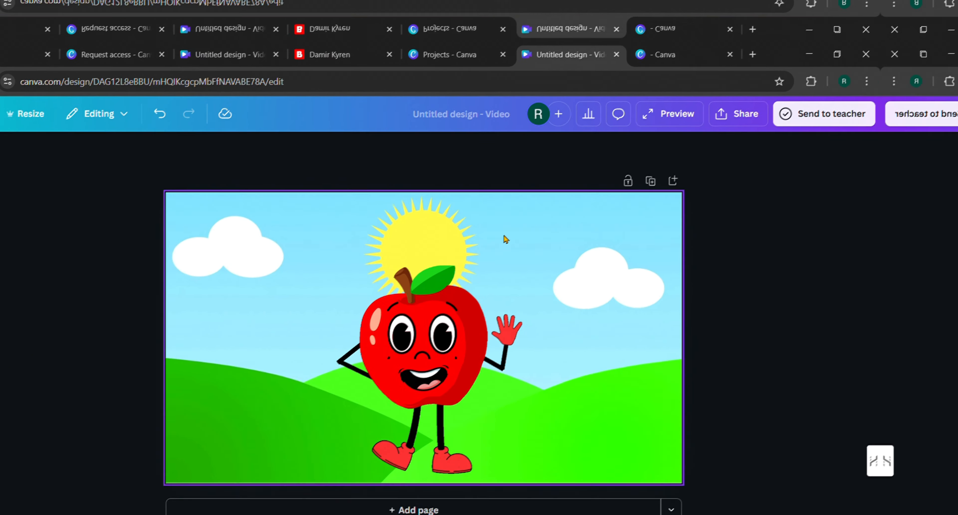